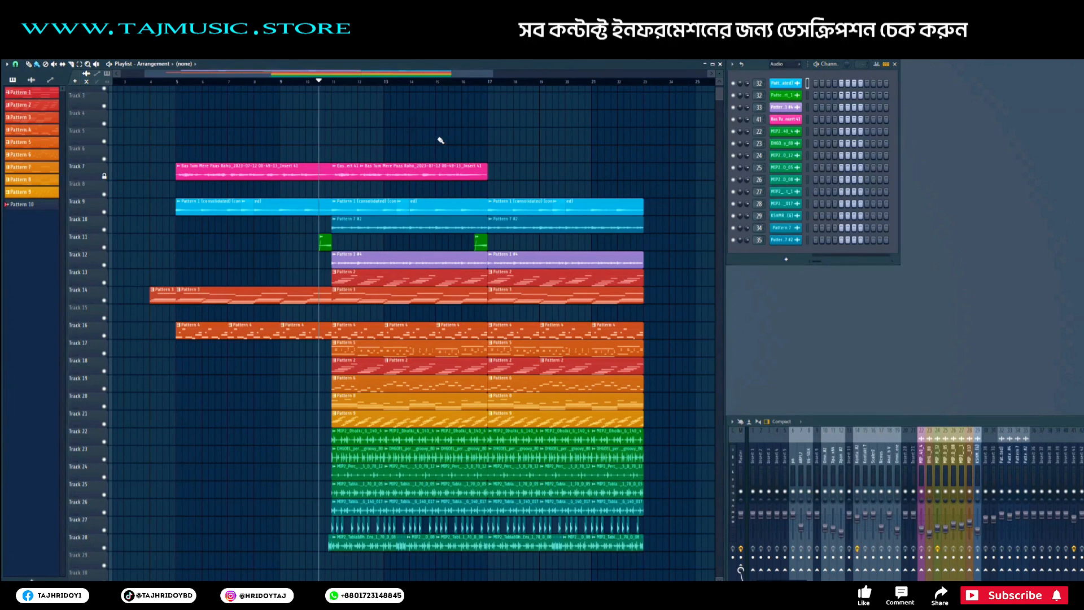
# Step: Play back the full arrangement and zoom in on its clips
pyautogui.press('space')
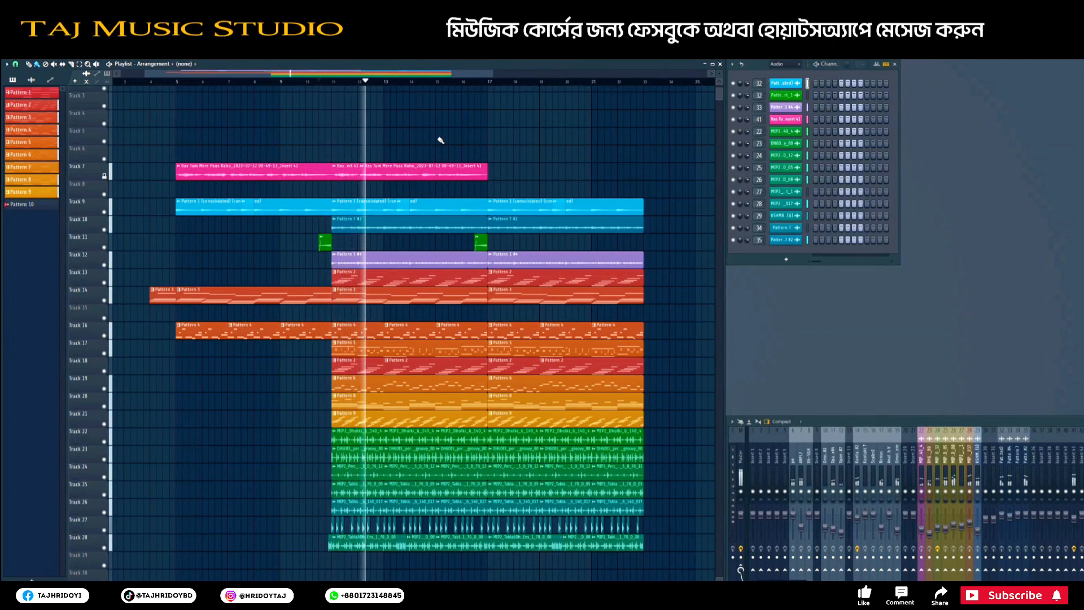
pyautogui.scroll(2, 412, 84)
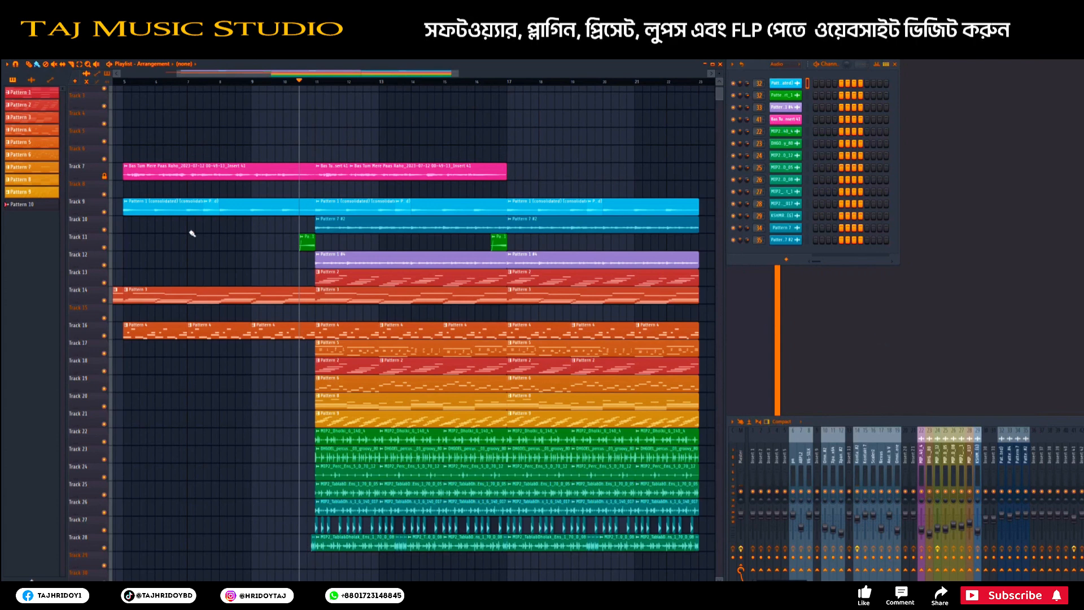
# Step: Solo Track 9 with the Track 7 audio clip, play from bar 5, and mute Track 7
pyautogui.rightClick(105, 212)
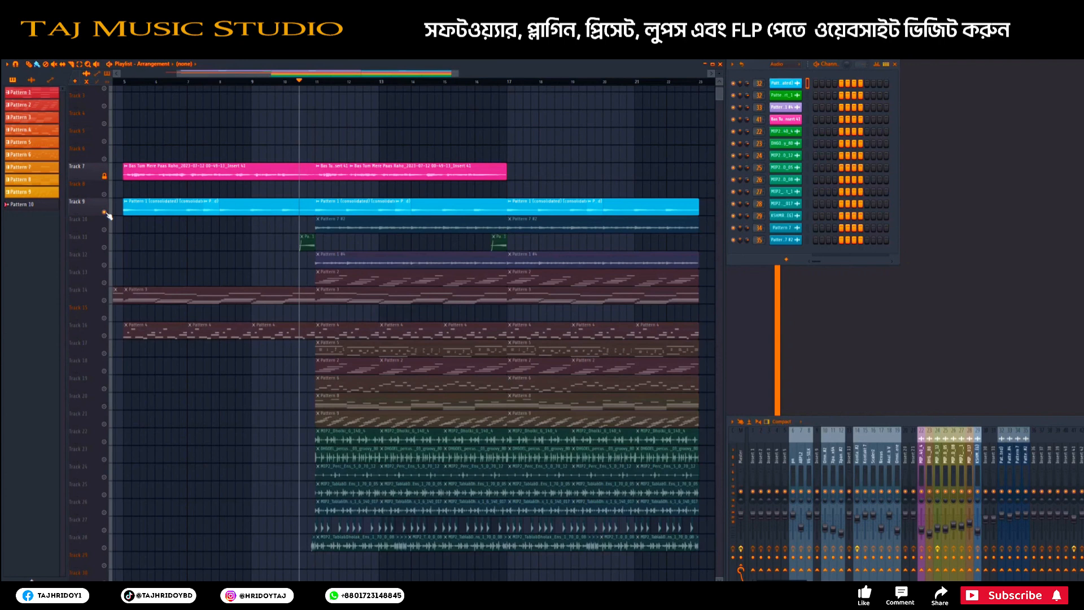
pyautogui.moveTo(181, 73); pyautogui.dragTo(124, 74)
pyautogui.click(242, 82)
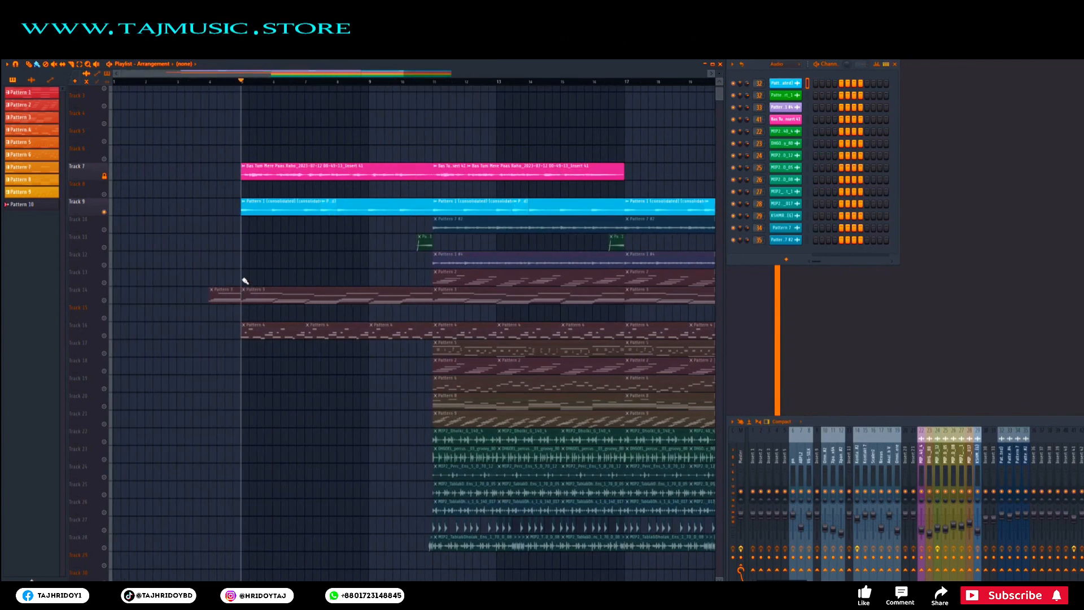
pyautogui.press('space')
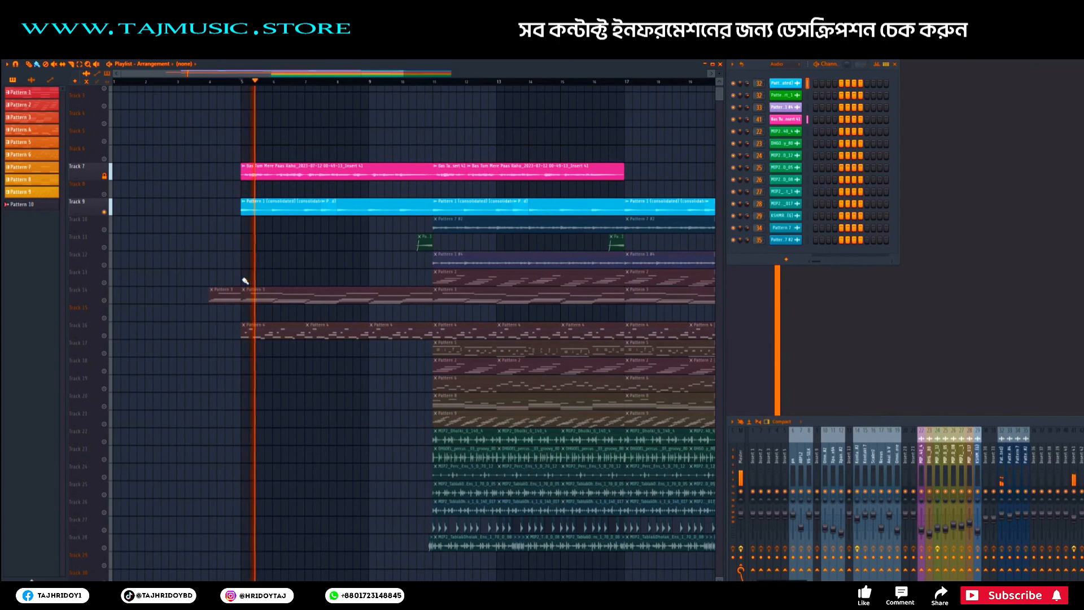
pyautogui.click(105, 176)
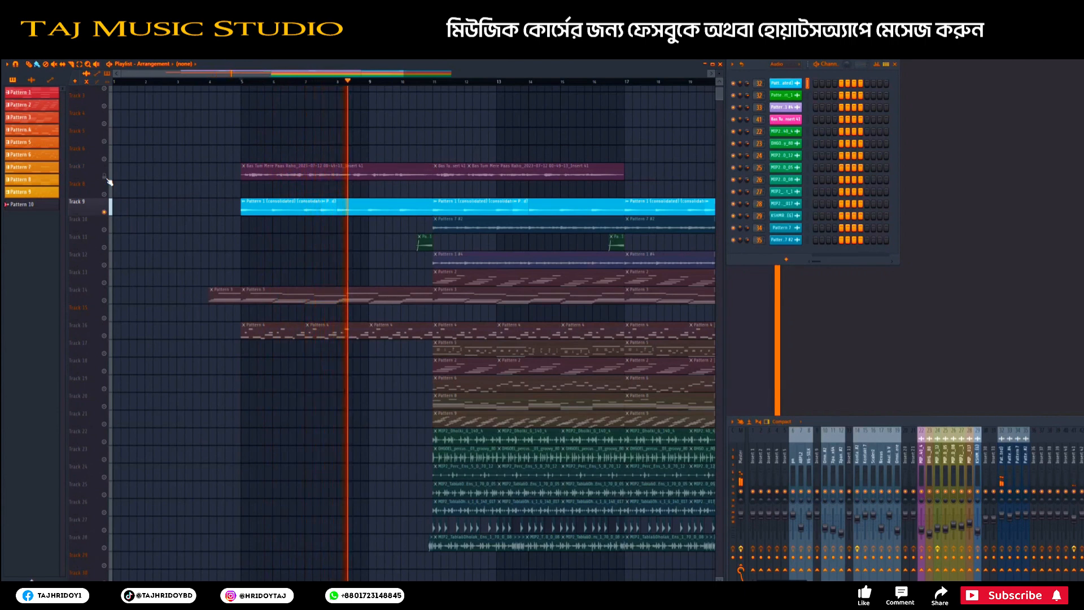
pyautogui.press('space')
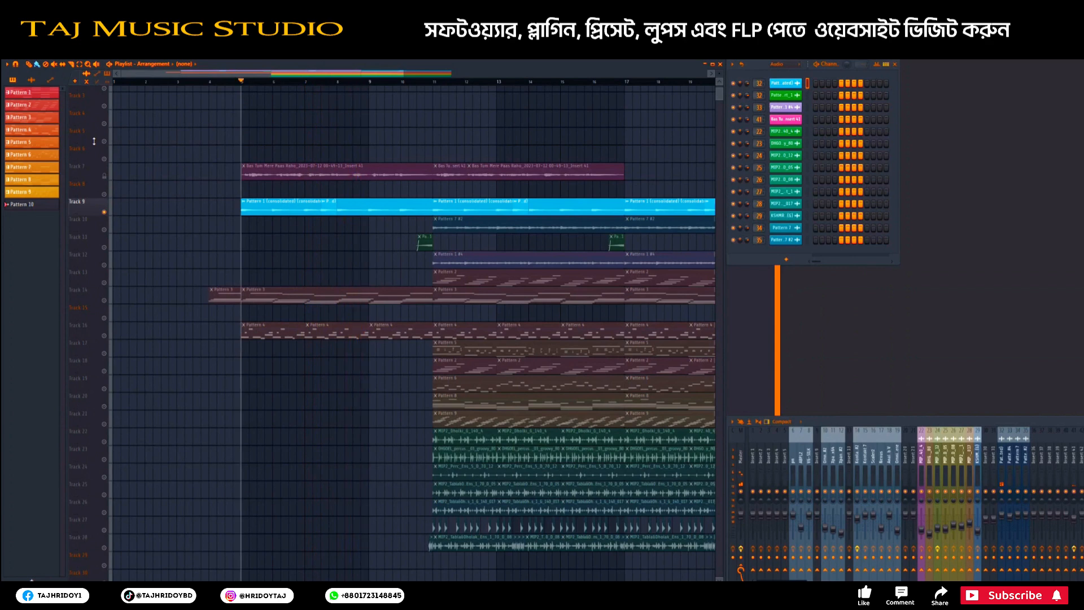
# Step: Examine the chord notes of Pattern 1 in the Kontakt 7 piano roll and close it
pyautogui.click(38, 94)
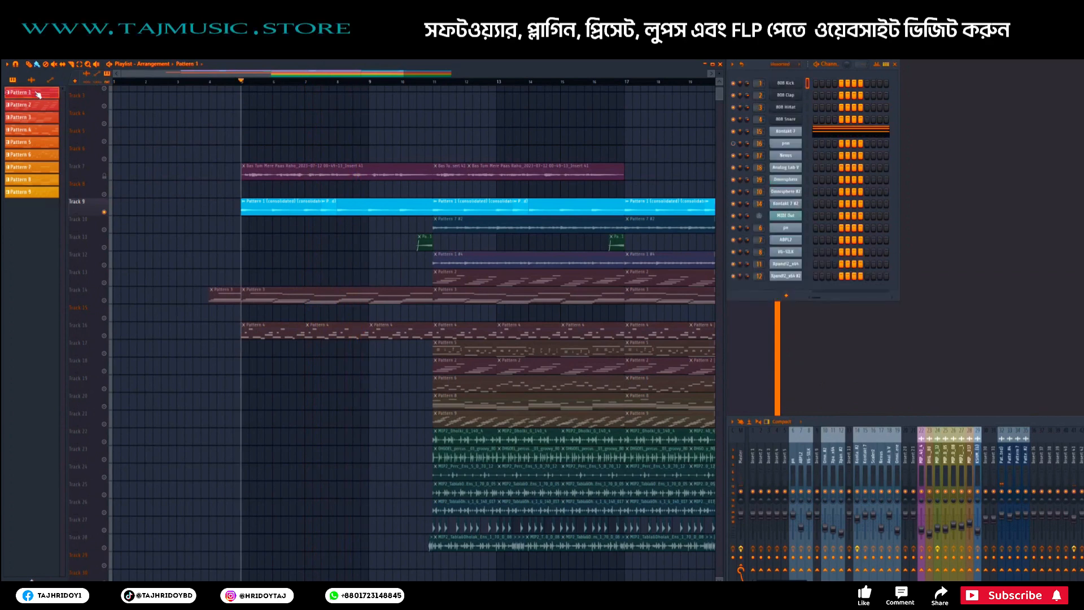
pyautogui.scroll(4, 727, 215)
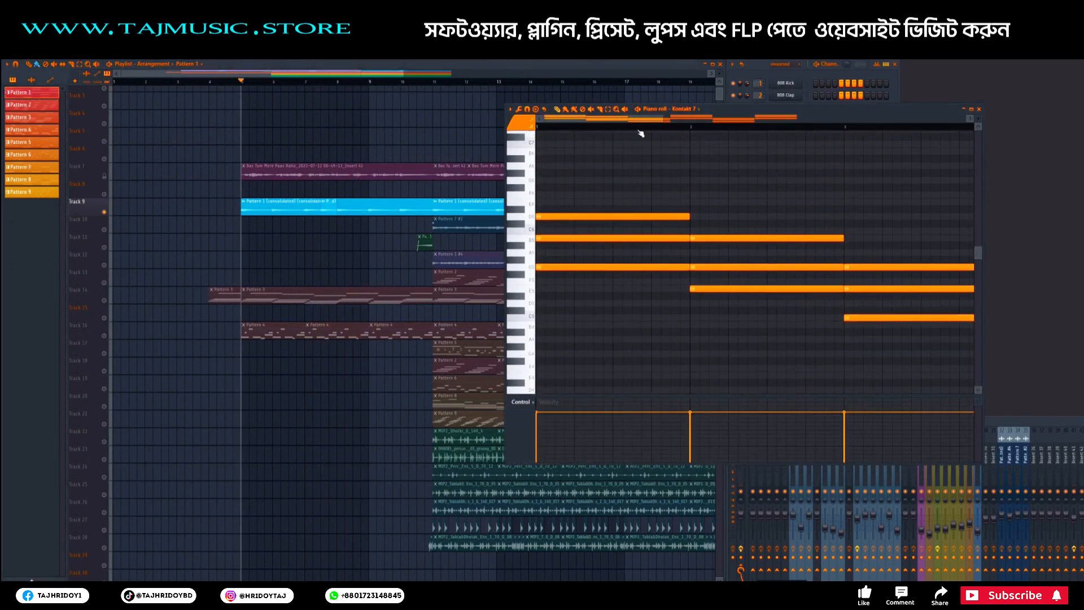
pyautogui.scroll(-4, 638, 130)
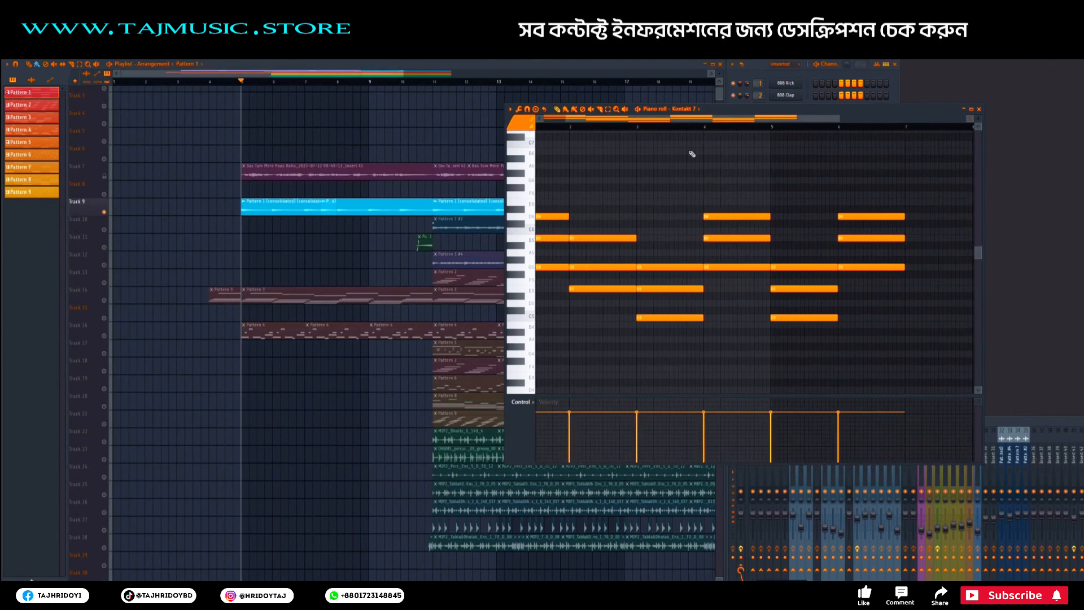
pyautogui.scroll(-2, 692, 129)
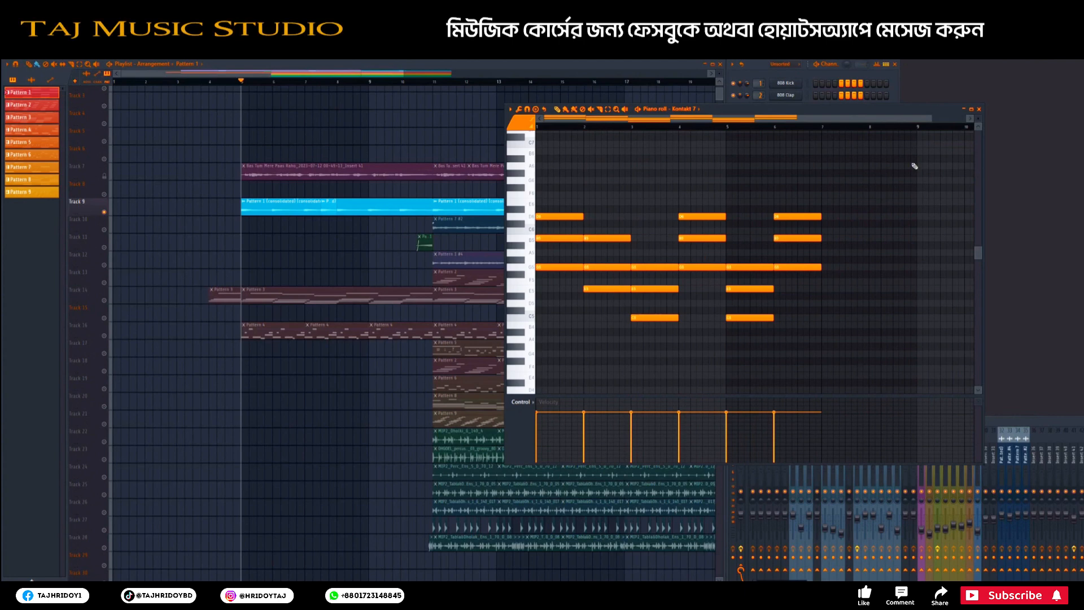
pyautogui.click(979, 109)
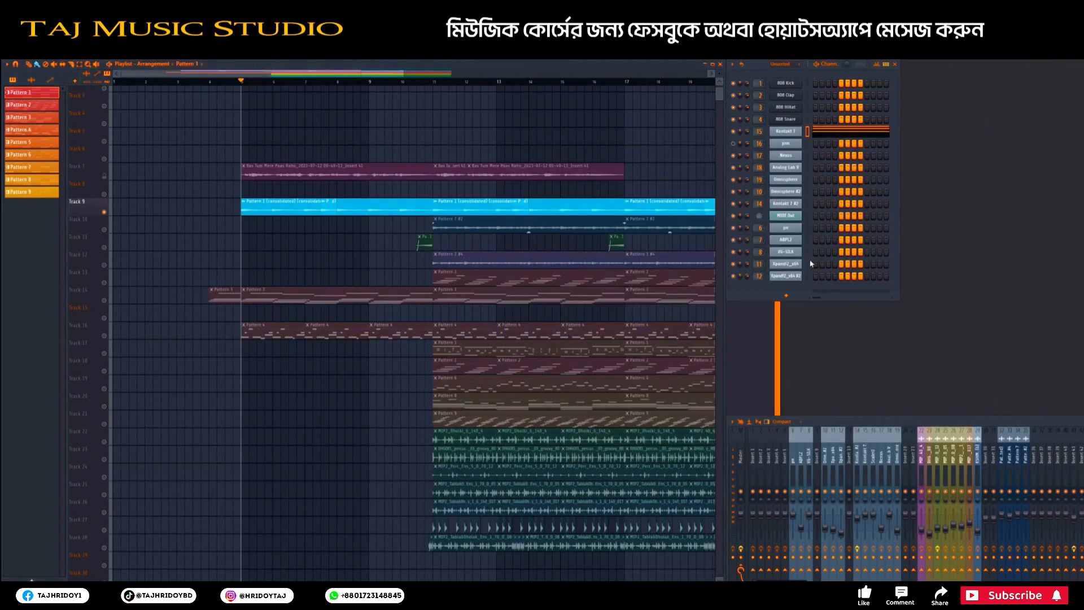
# Step: Solo Track 14 and play Pattern 3 in the Omnisphere piano roll to examine its layered notes
pyautogui.click(105, 231)
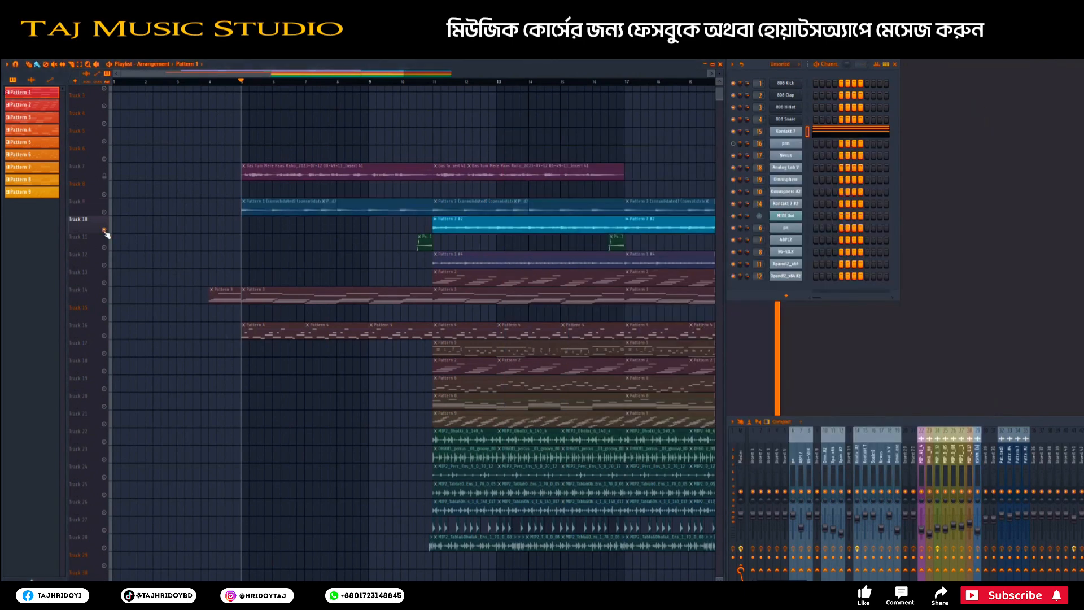
pyautogui.click(105, 300)
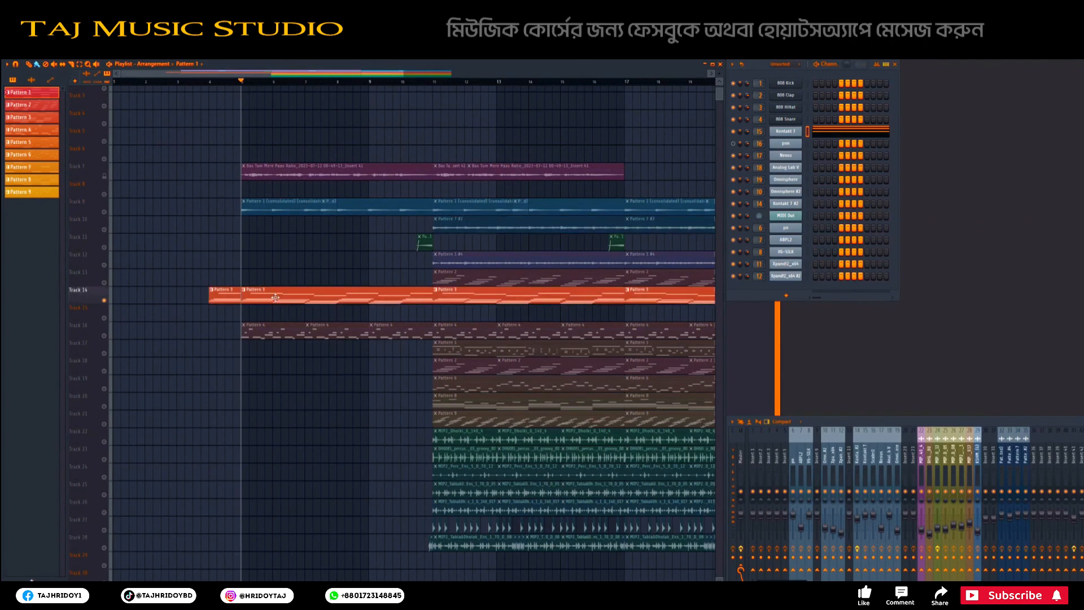
pyautogui.press('F7')
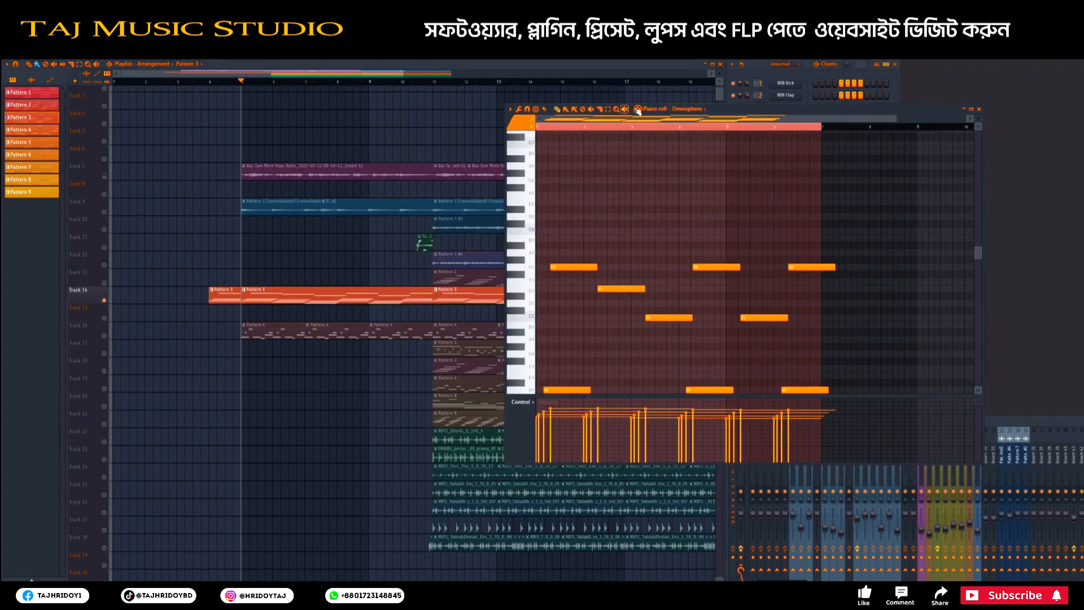
pyautogui.press('space')
pyautogui.scroll(-3, 750, 249)
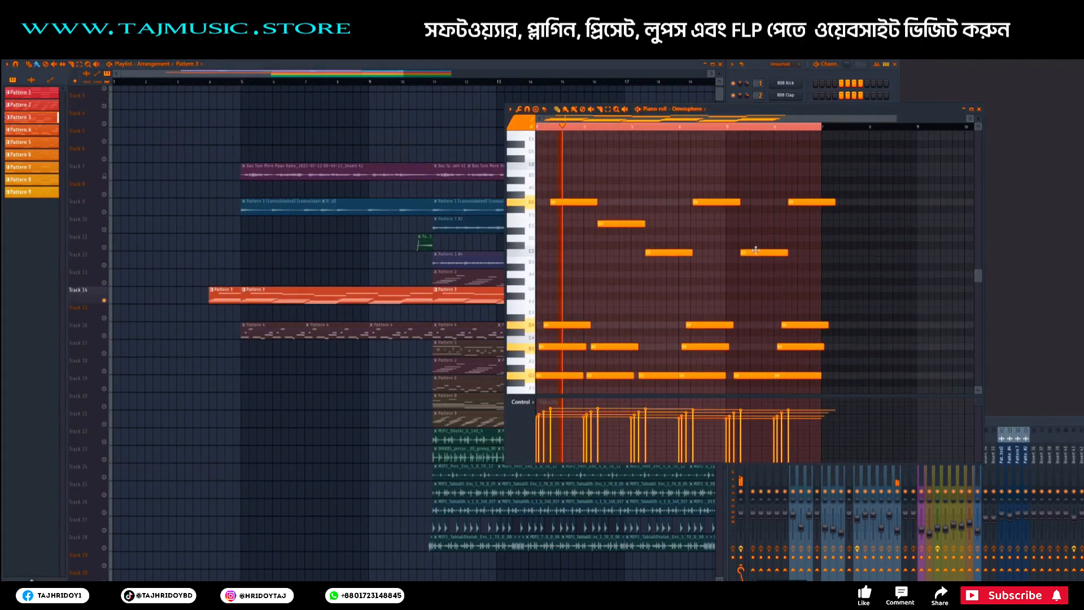
pyautogui.scroll(-3, 763, 251)
pyautogui.scroll(2, 763, 249)
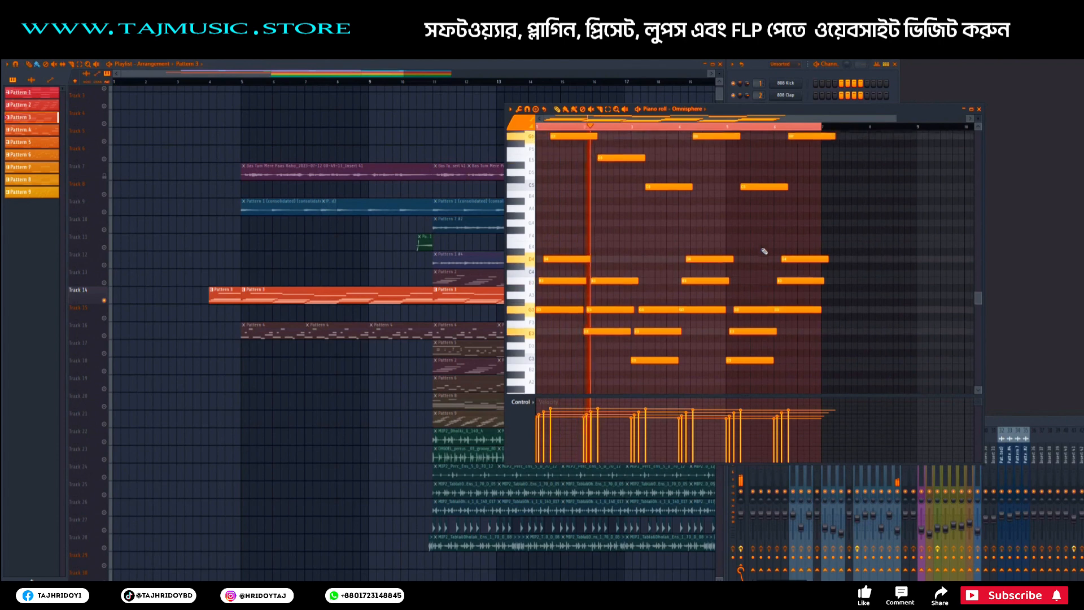
pyautogui.click(978, 108)
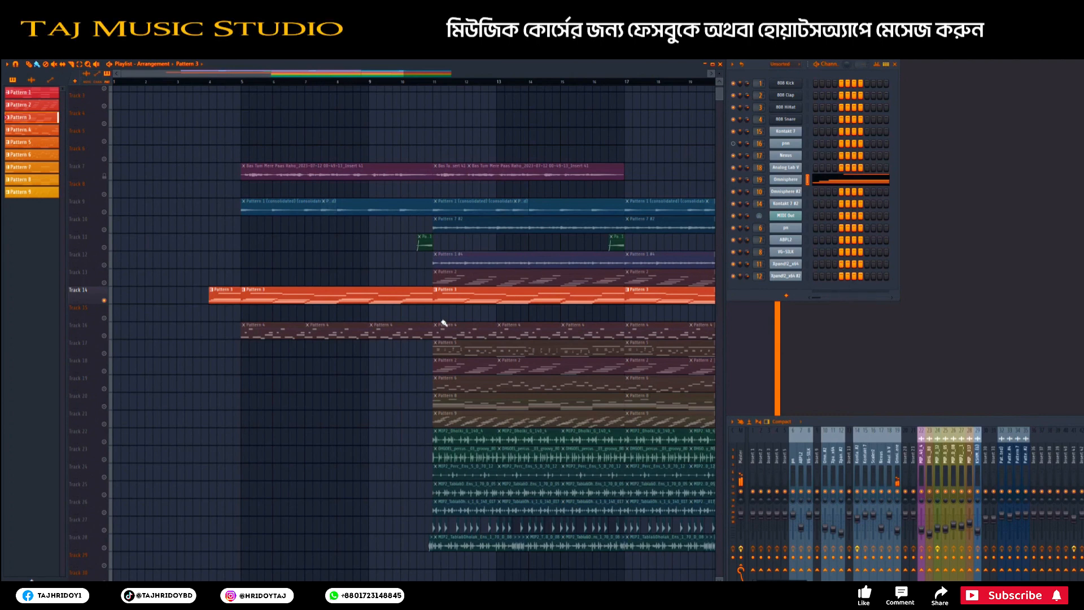
# Step: Solo Track 16 and play Pattern 4 in the Kontakt 7 #2 piano roll to examine its melody
pyautogui.doubleClick(277, 326)
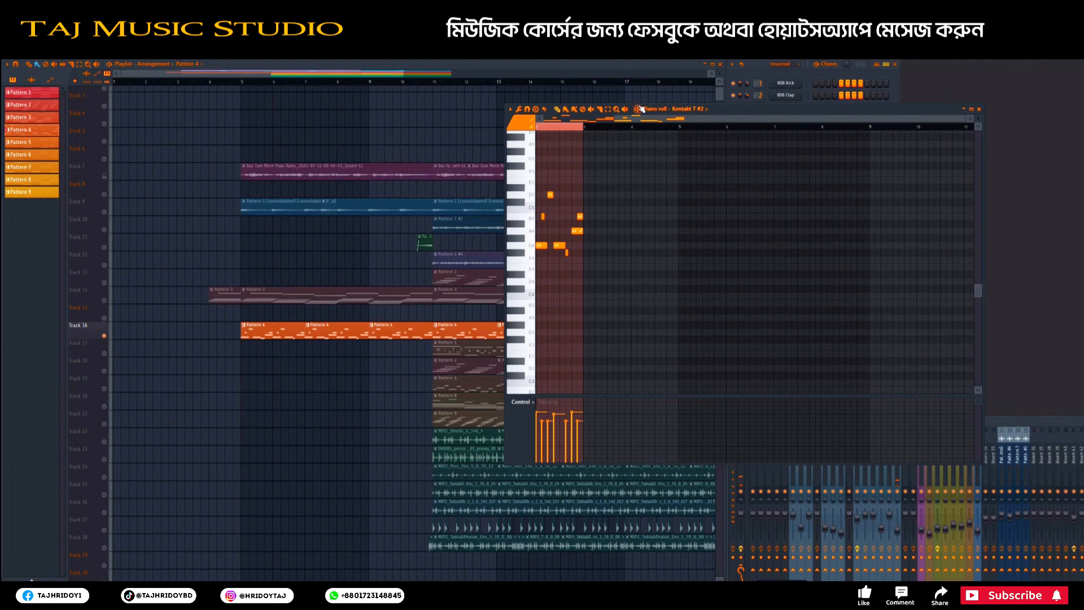
pyautogui.moveTo(782, 108); pyautogui.dragTo(505, 194)
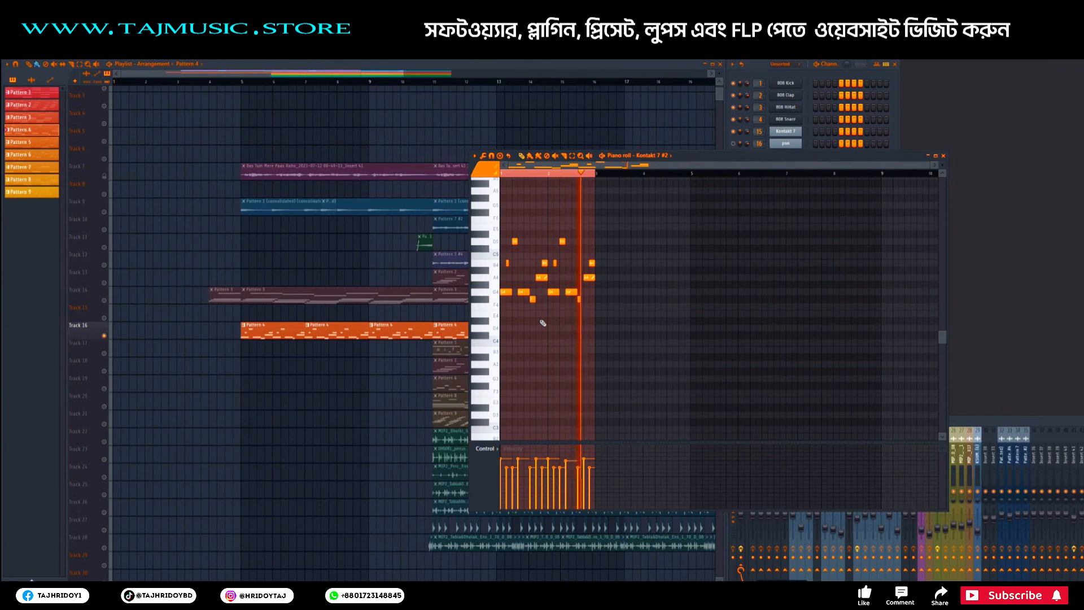
pyautogui.scroll(5, 531, 174)
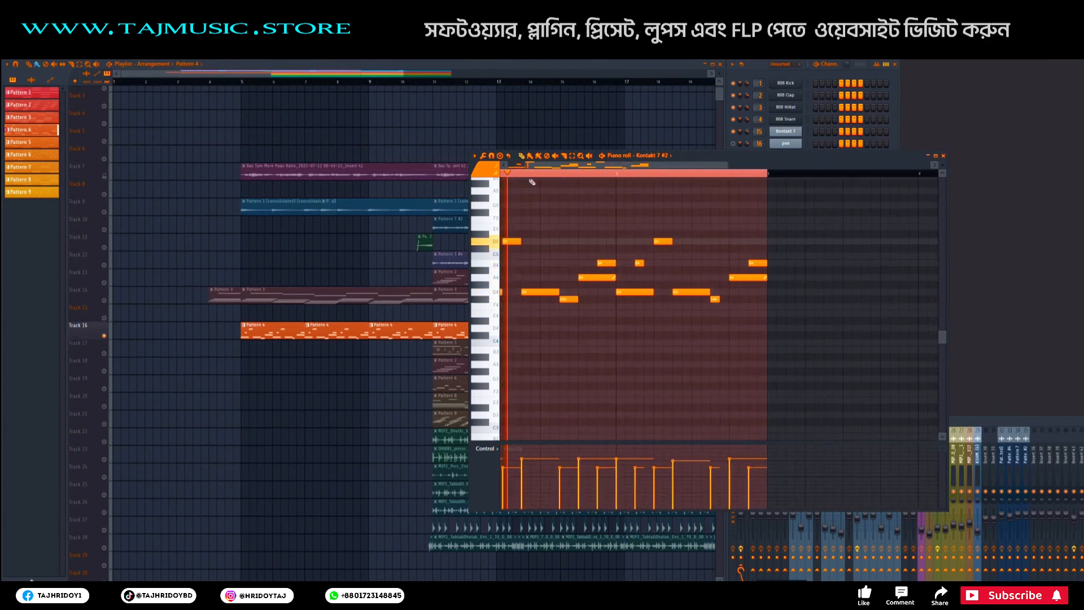
pyautogui.moveTo(557, 169); pyautogui.dragTo(460, 170)
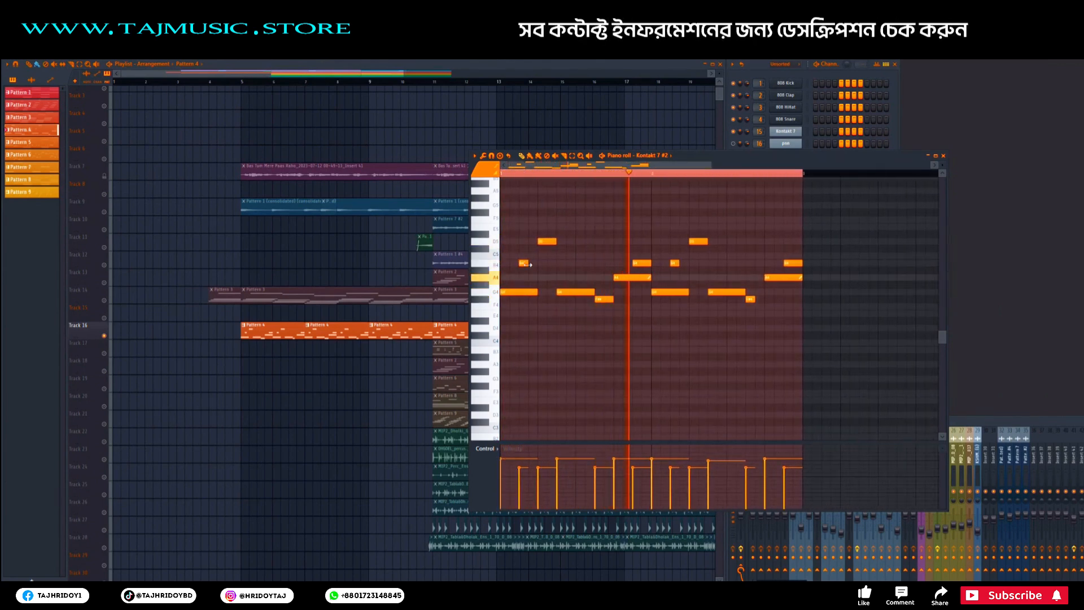
# Step: Lengthen the second note of each bar and the last low note in Pattern 4's melody, and close the piano roll
pyautogui.moveTo(526, 264); pyautogui.dragTo(547, 263)
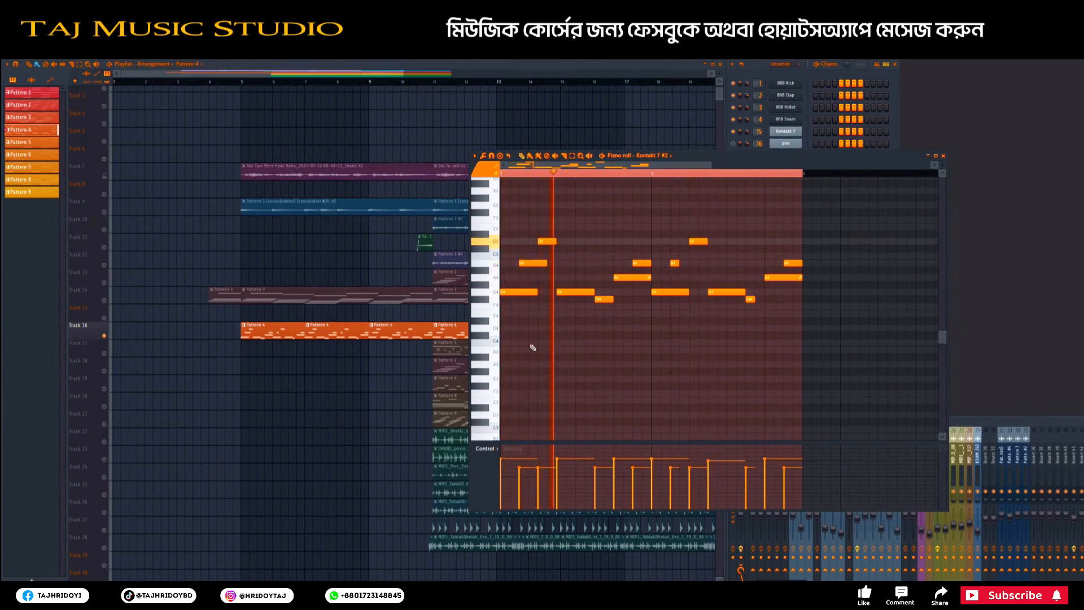
pyautogui.click(703, 263)
pyautogui.moveTo(685, 267); pyautogui.dragTo(694, 265)
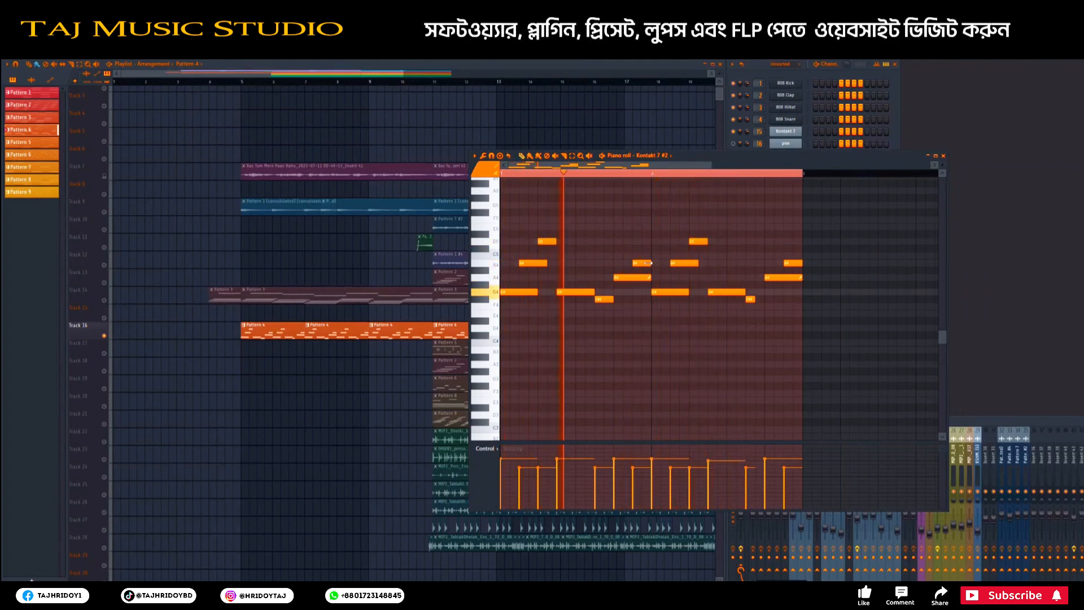
pyautogui.moveTo(647, 263); pyautogui.dragTo(659, 263)
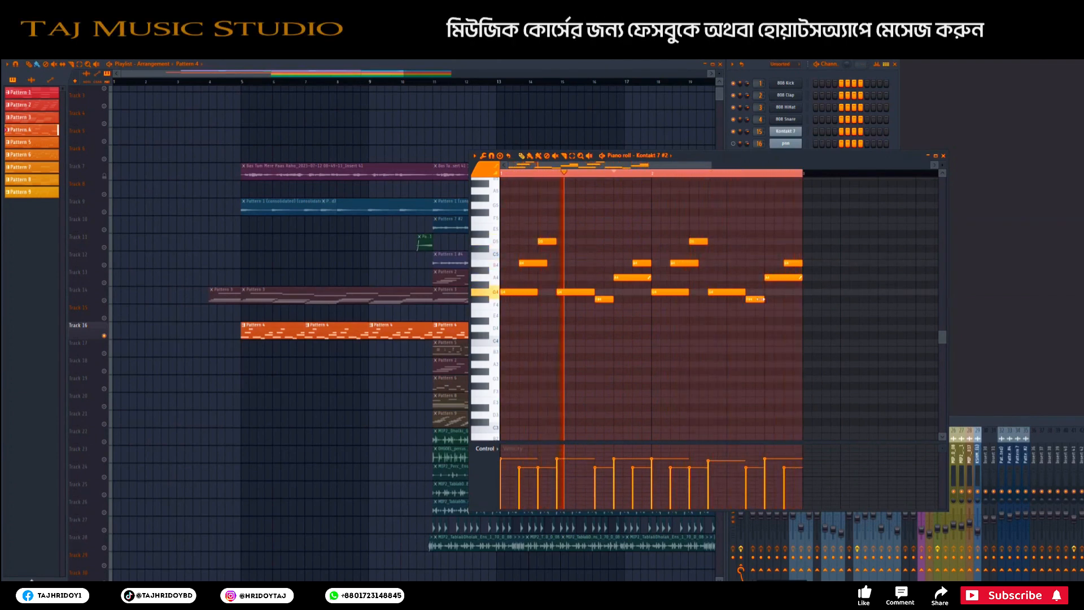
pyautogui.moveTo(756, 299); pyautogui.dragTo(771, 296)
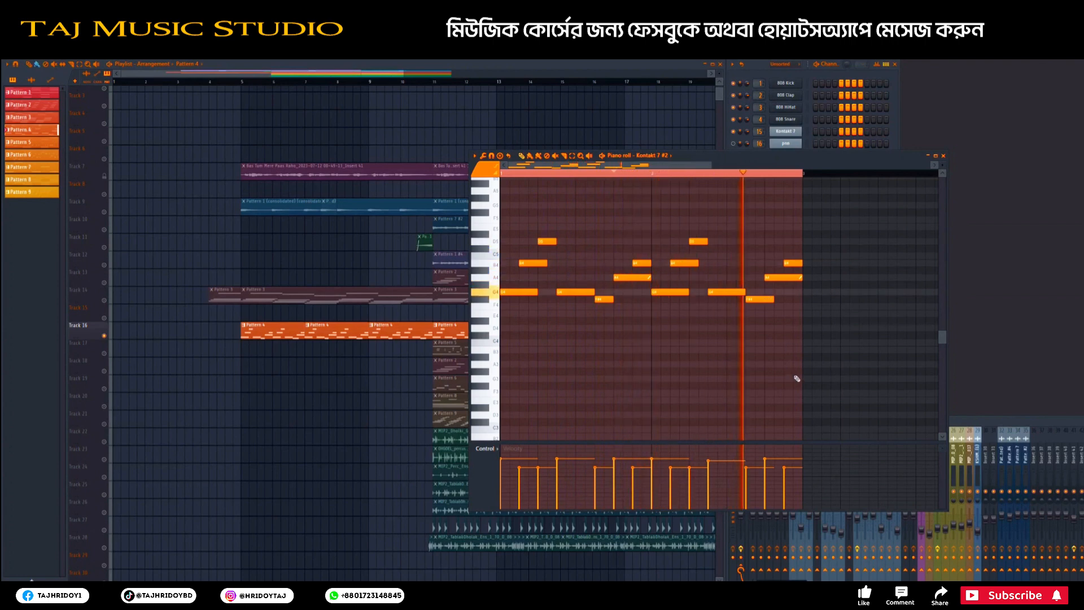
pyautogui.click(942, 156)
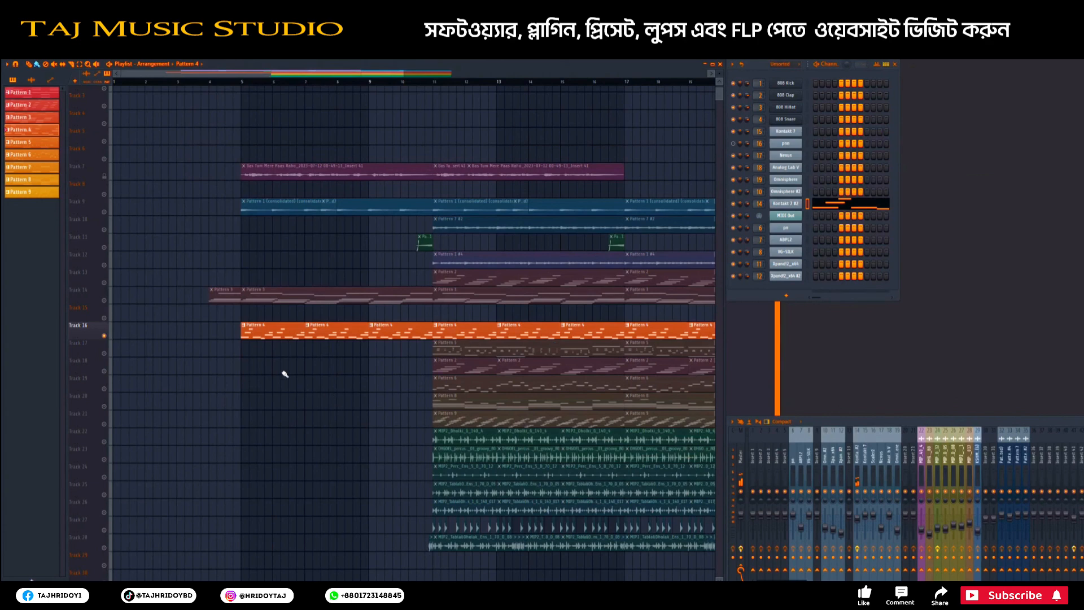
# Step: Play Tracks 9 and 16 together from bar 5, and unmute Tracks 14 and 11 during playback
pyautogui.scroll(-1, 255, 161)
pyautogui.click(243, 83)
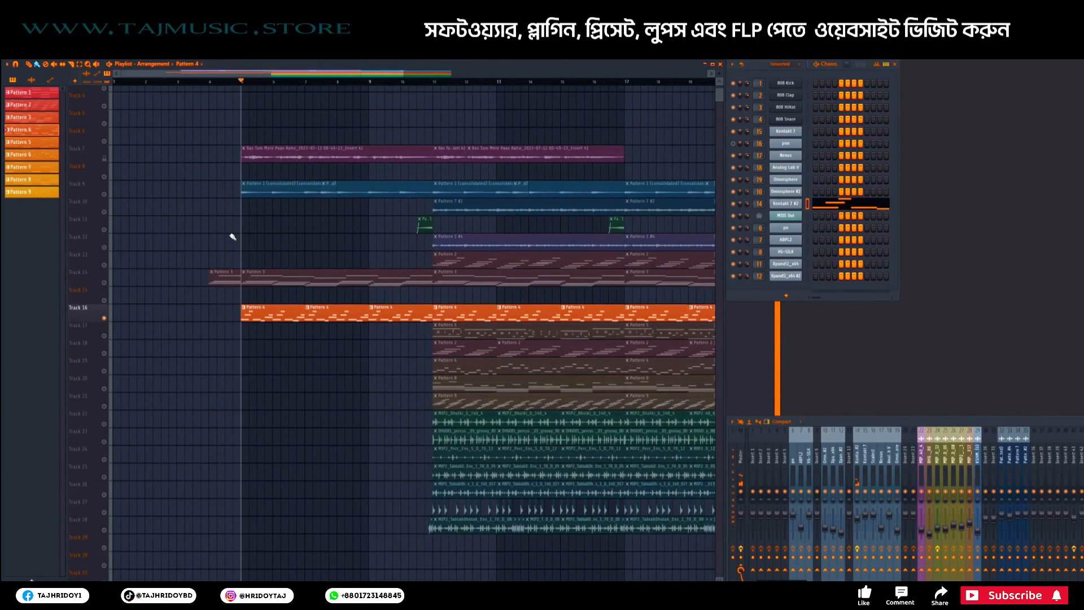
pyautogui.click(110, 192)
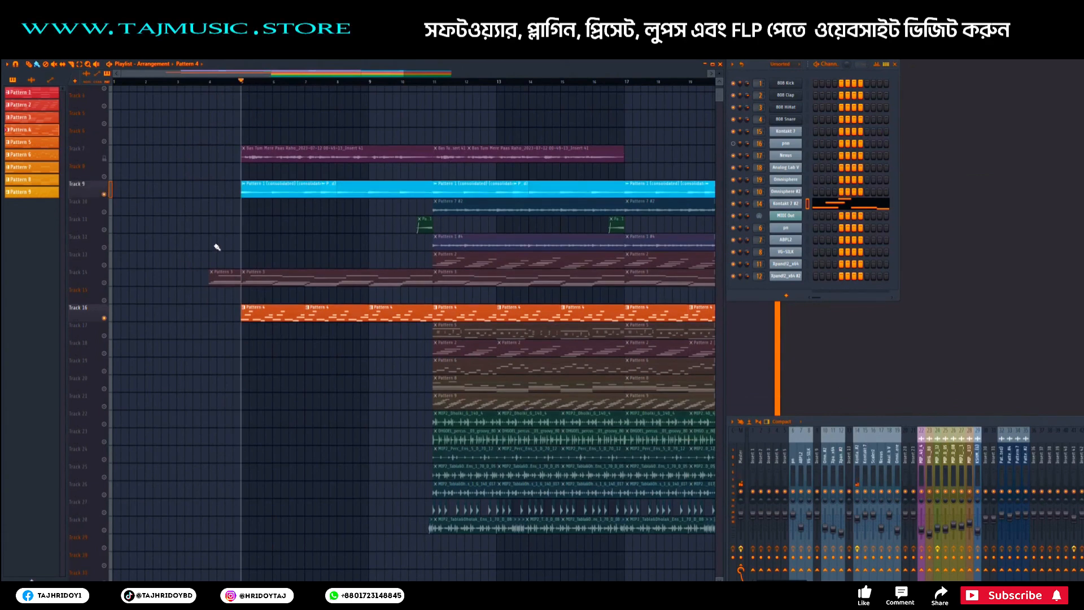
pyautogui.press('space')
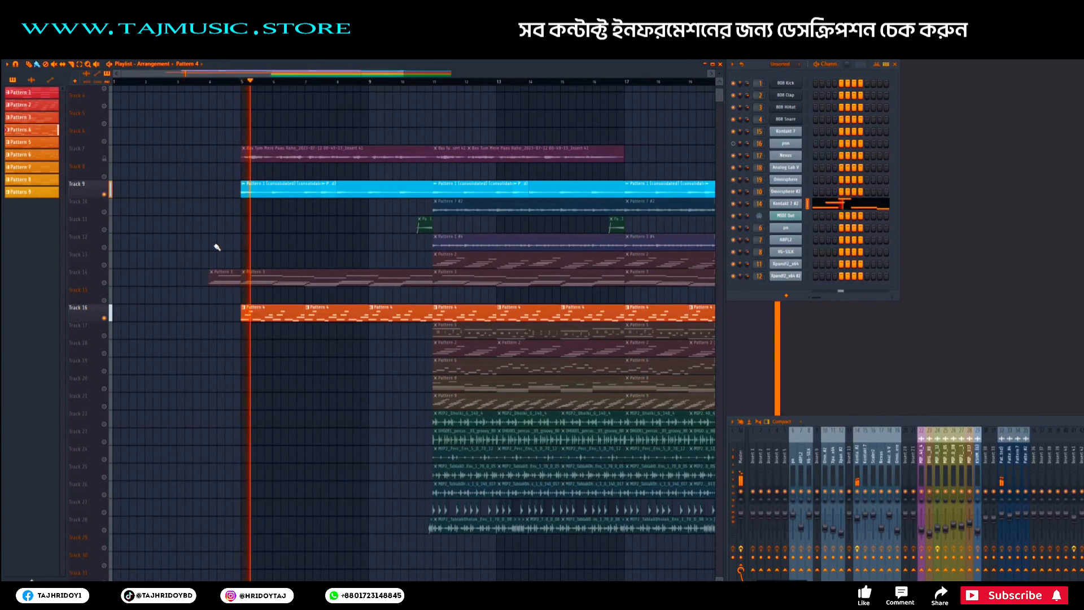
pyautogui.click(109, 278)
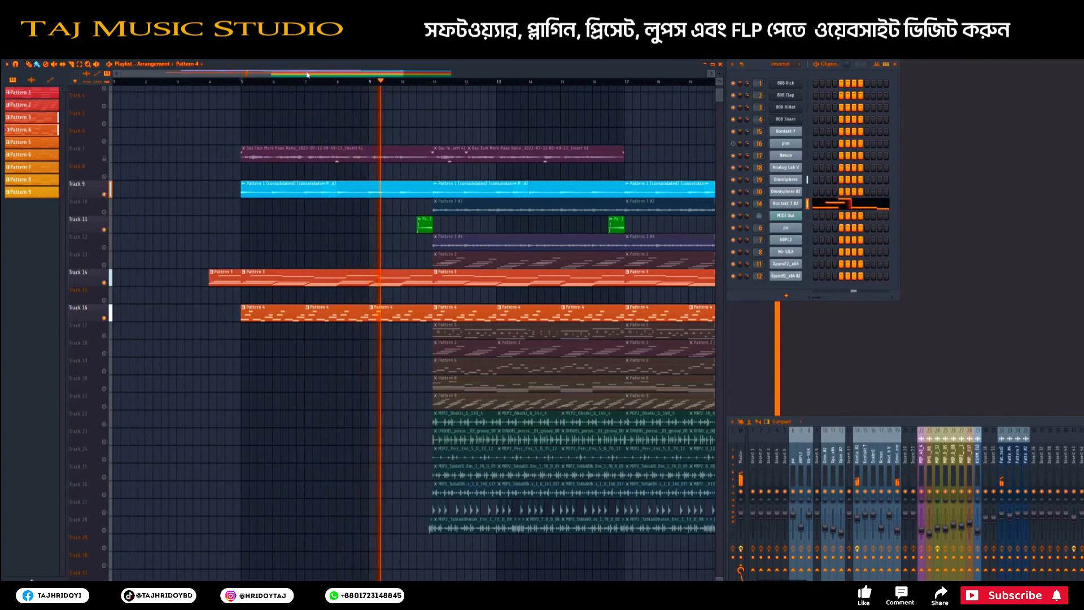
# Step: Solo Track 10 and play its Pattern 7 #2 clip from bar 11
pyautogui.hscroll(3, 307, 75)
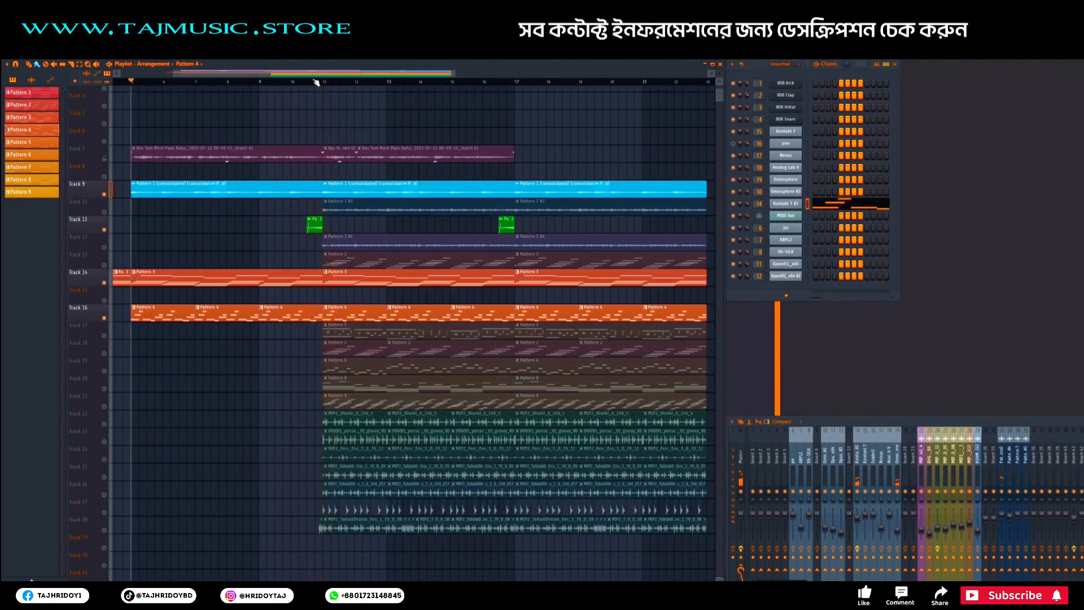
pyautogui.keyDown('ctrl'); pyautogui.click(104, 212); pyautogui.keyUp('ctrl')
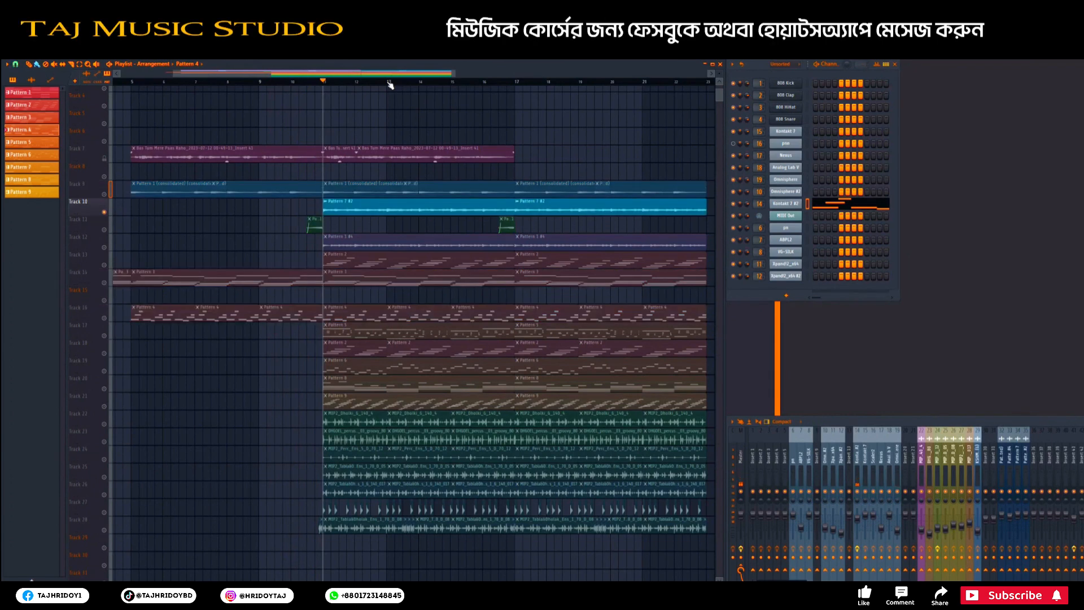
pyautogui.scroll(2, 390, 85)
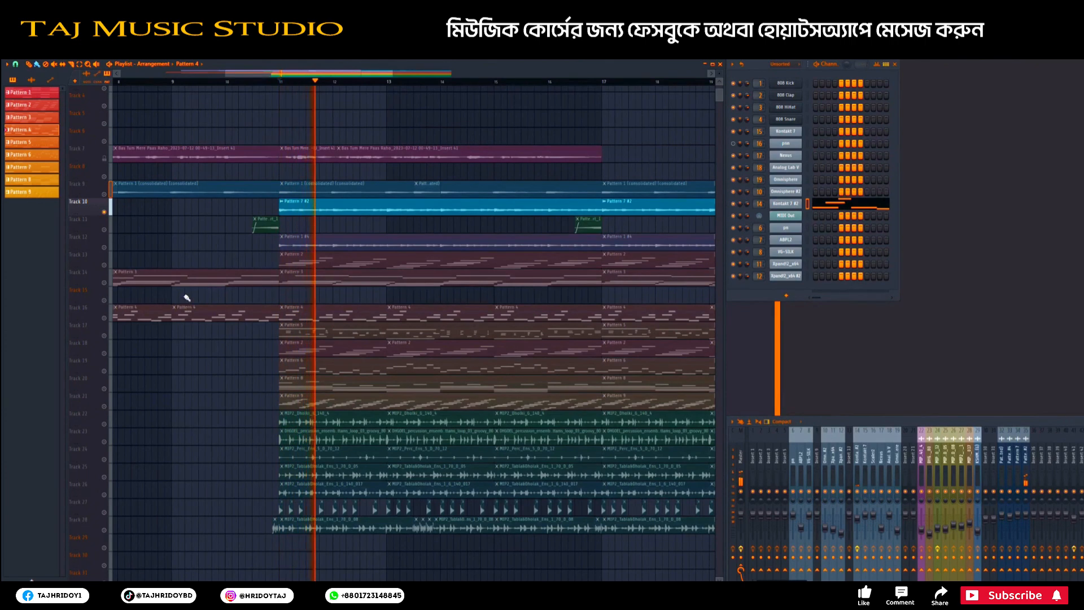
pyautogui.press('space')
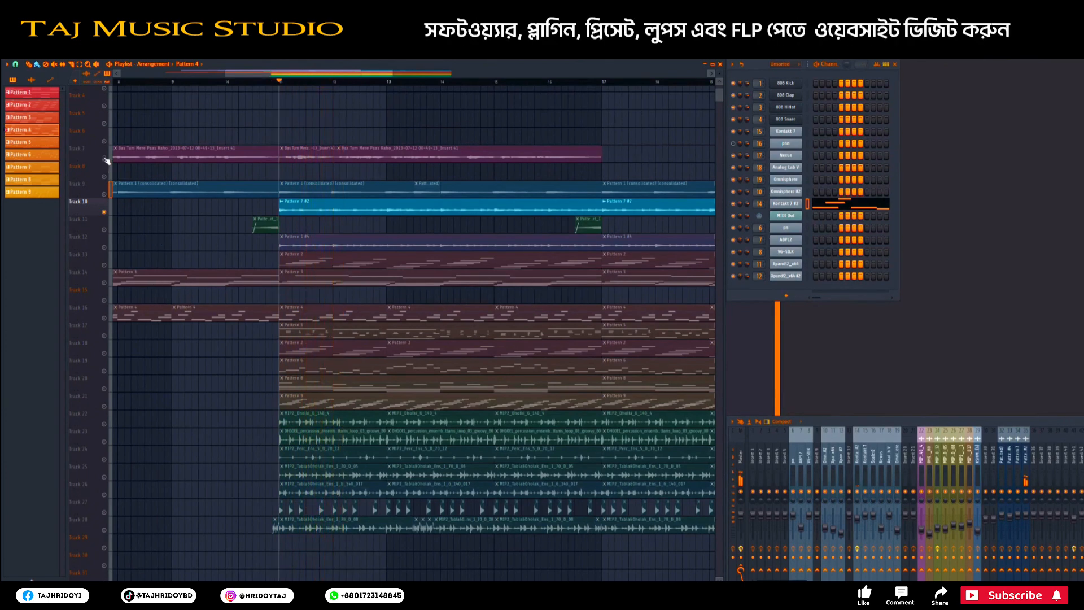
# Step: Unmute the vocal on Track 7 and play it with Track 10 from bar 11, unmuting Track 9 during playback
pyautogui.click(107, 161)
pyautogui.press('space')
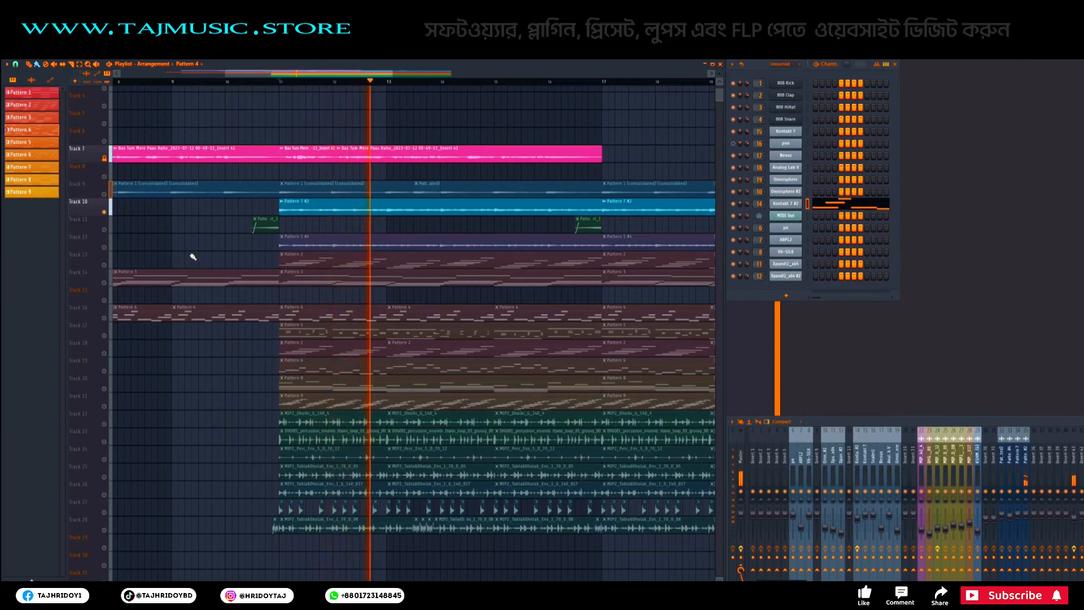
pyautogui.click(107, 194)
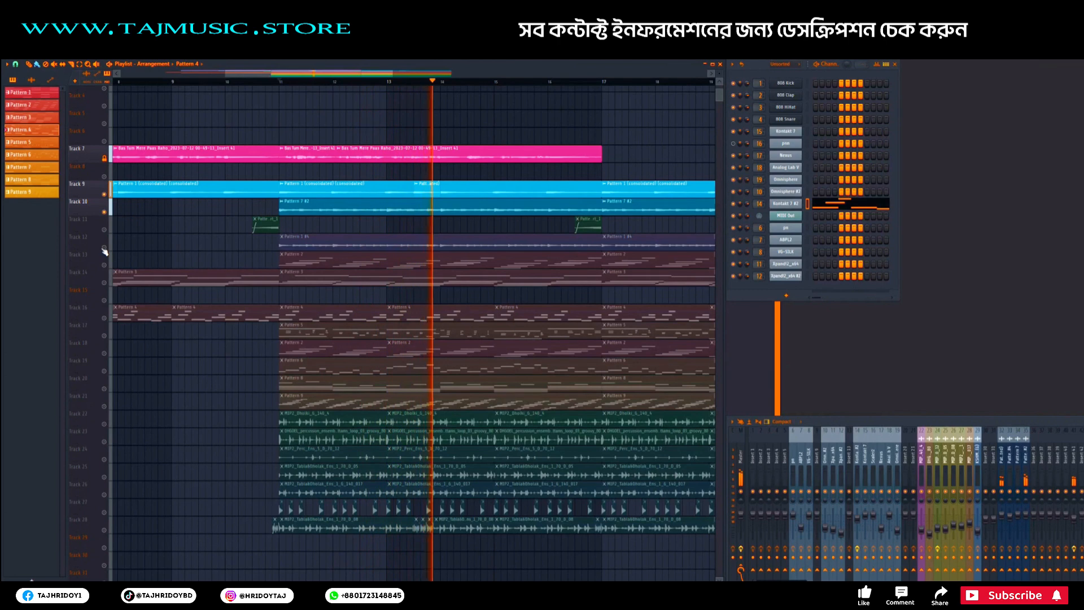
# Step: Solo Track 12 and play its clip from bar 11, unmuting Track 10 during playback
pyautogui.press('space')
pyautogui.click(103, 247)
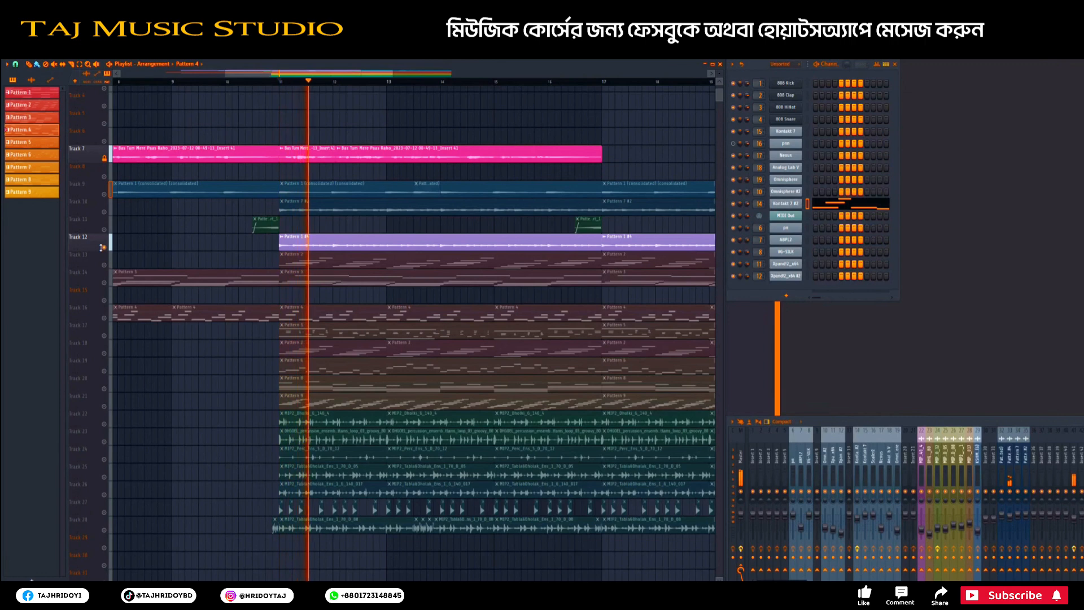
pyautogui.click(104, 212)
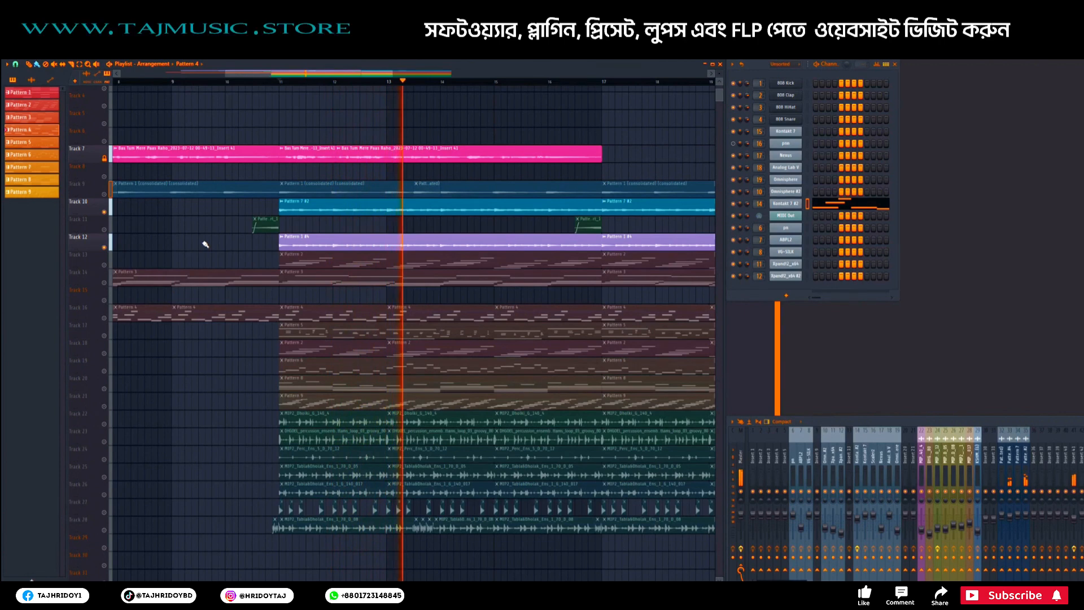
# Step: Solo Track 13, play its Pattern 2, and examine the notes in the Nexus piano roll before stopping playback
pyautogui.scroll(-2, 226, 244)
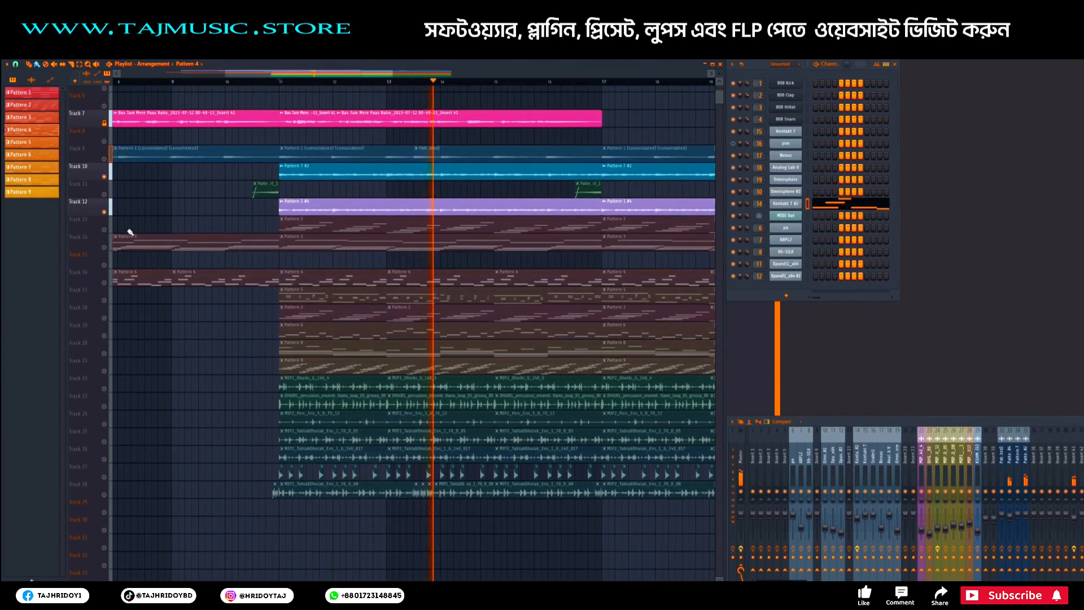
pyautogui.keyDown('ctrl'); pyautogui.click(104, 229); pyautogui.keyUp('ctrl')
pyautogui.press('space')
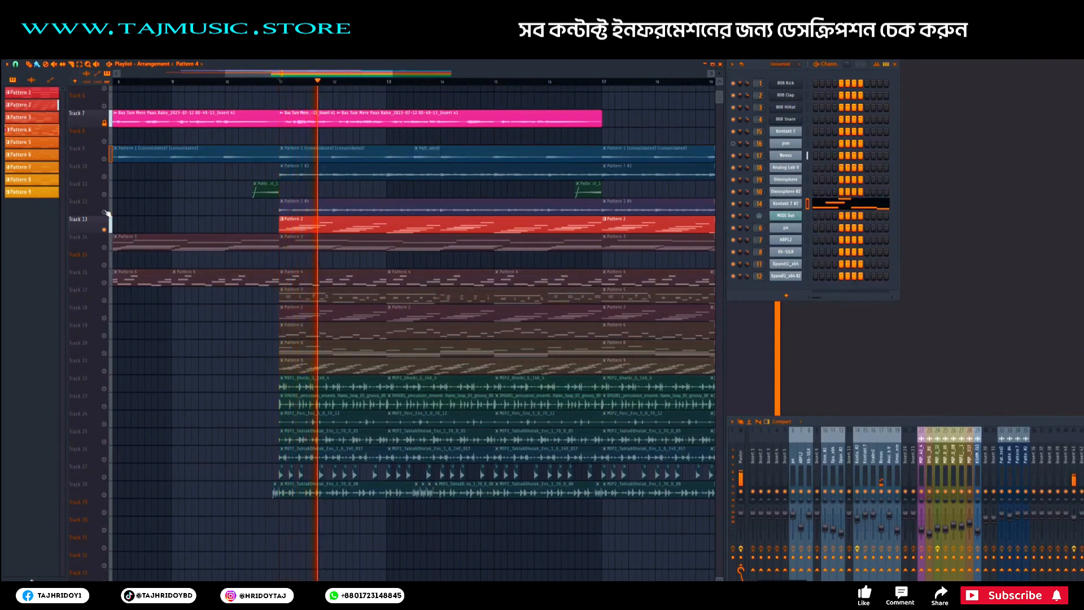
pyautogui.doubleClick(287, 224)
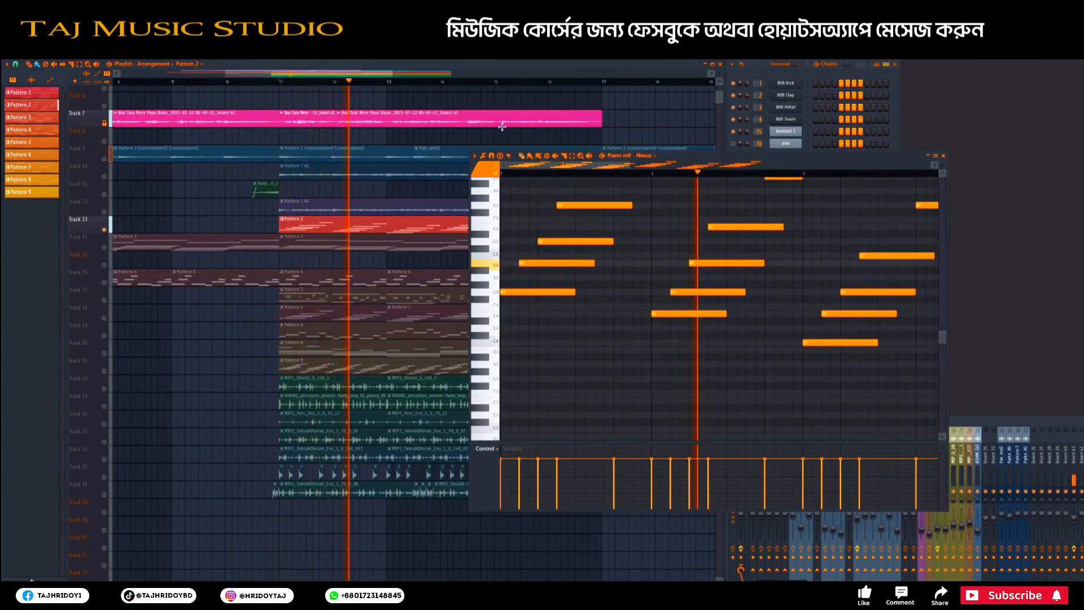
pyautogui.scroll(-5, 608, 176)
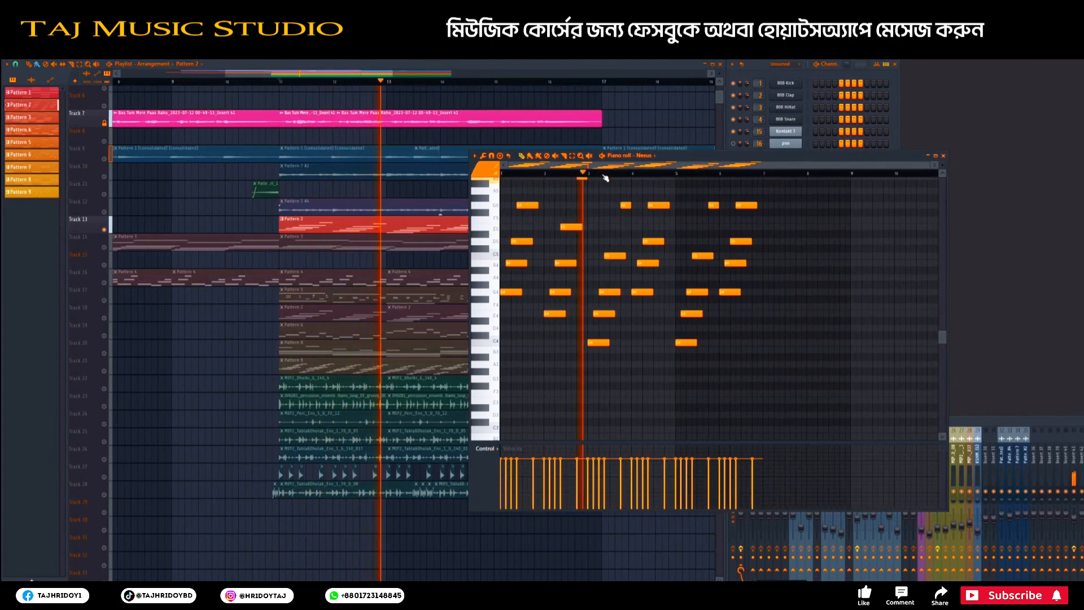
pyautogui.click(943, 156)
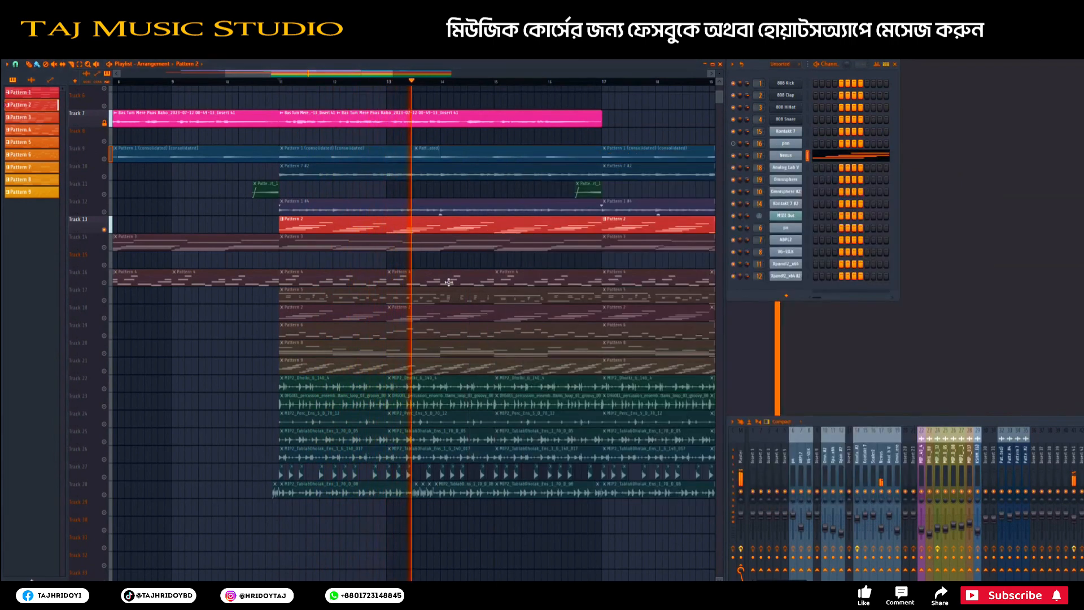
pyautogui.press('space')
# Step: Unmute Tracks 9 through 14 and Track 16, and play these layers together from bar 11
pyautogui.click(113, 274)
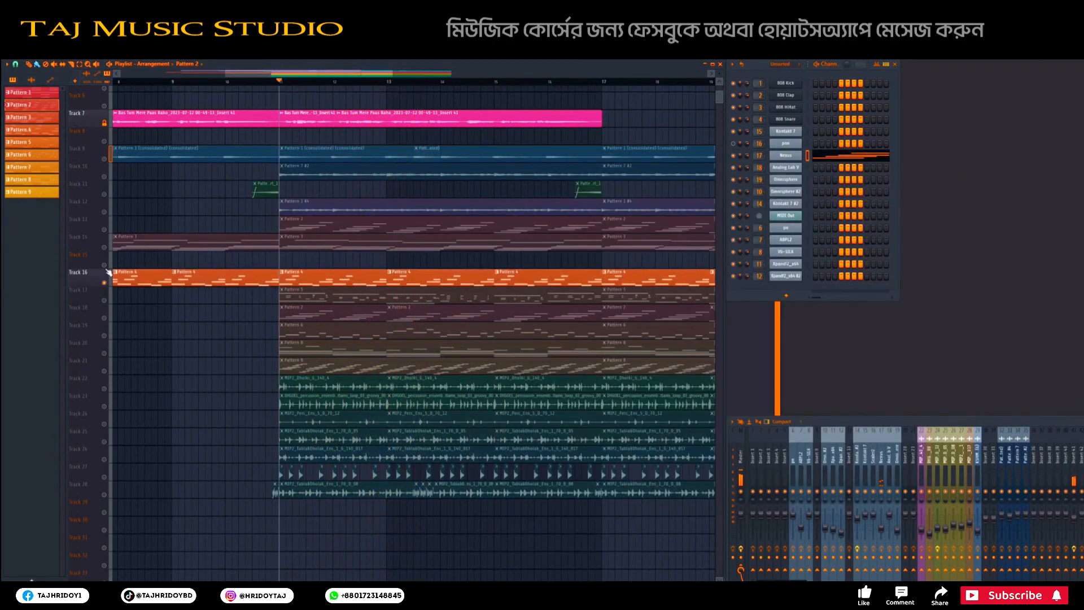
pyautogui.click(105, 248)
pyautogui.moveTo(106, 236); pyautogui.dragTo(110, 161)
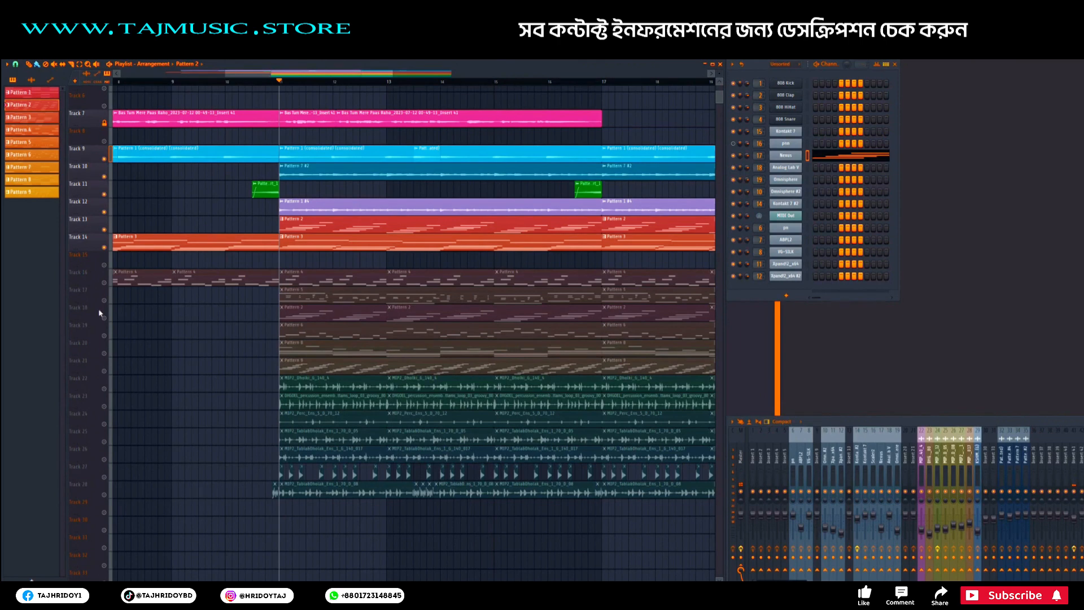
pyautogui.click(107, 284)
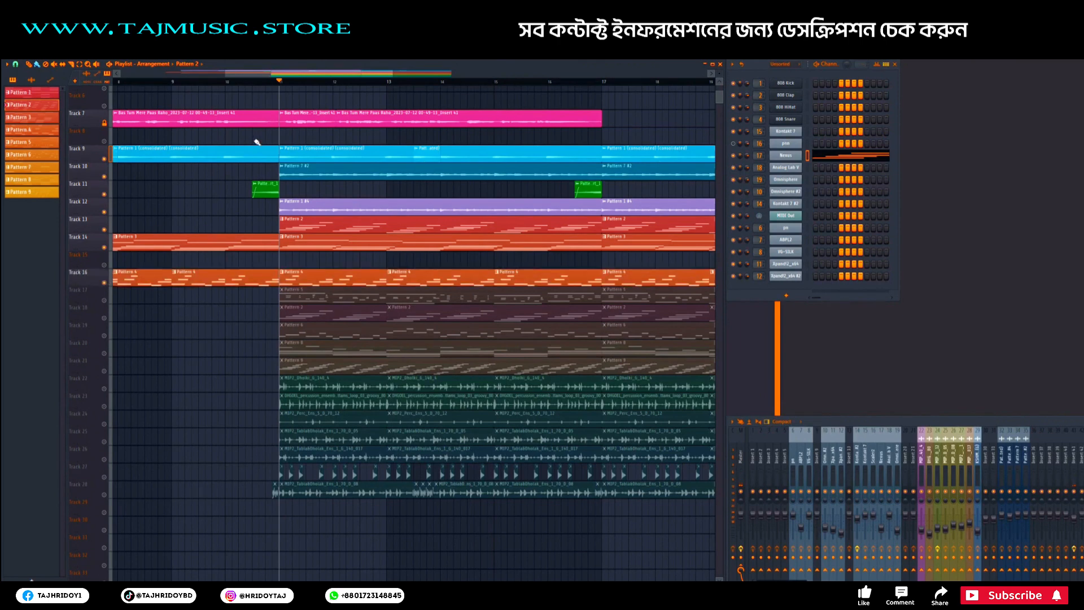
pyautogui.press('space')
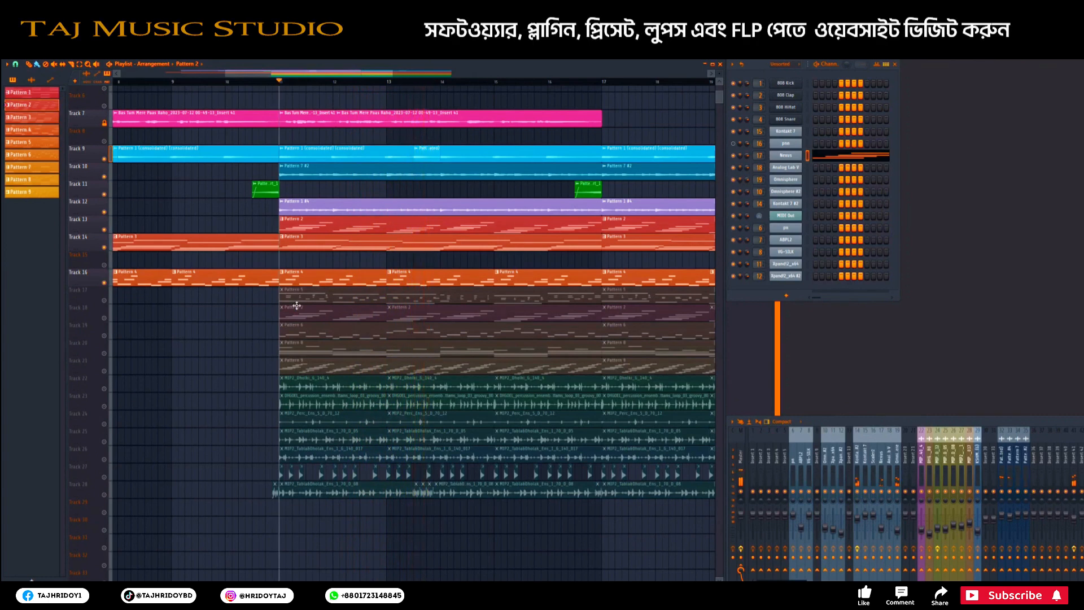
# Step: Solo Track 17 and play Pattern 5, examining its full note range in the piano roll before closing it
pyautogui.rightClick(105, 301)
pyautogui.doubleClick(319, 295)
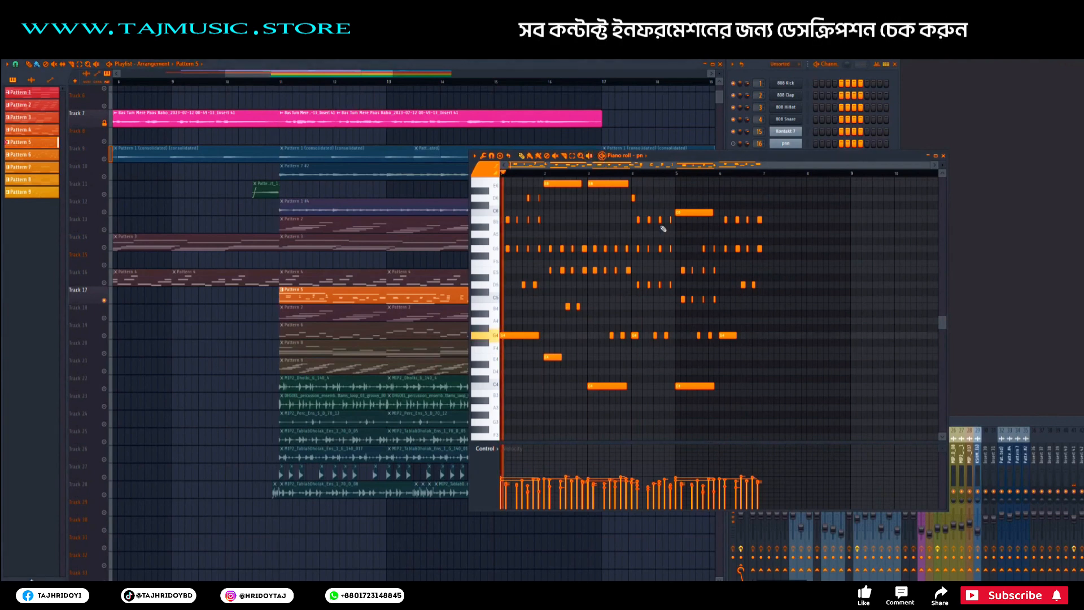
pyautogui.scroll(3, 663, 228)
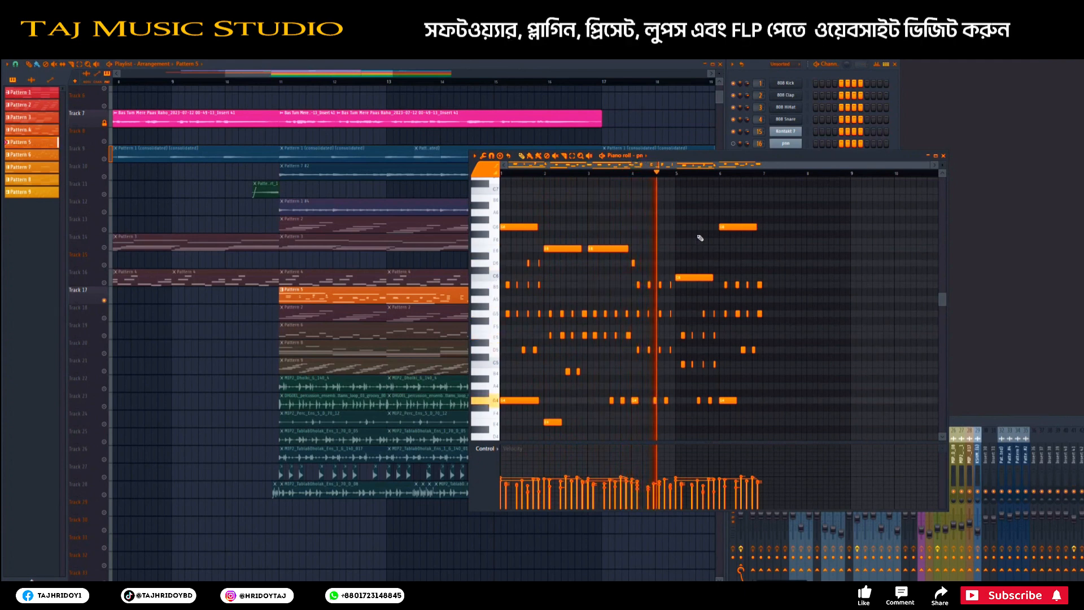
pyautogui.click(942, 156)
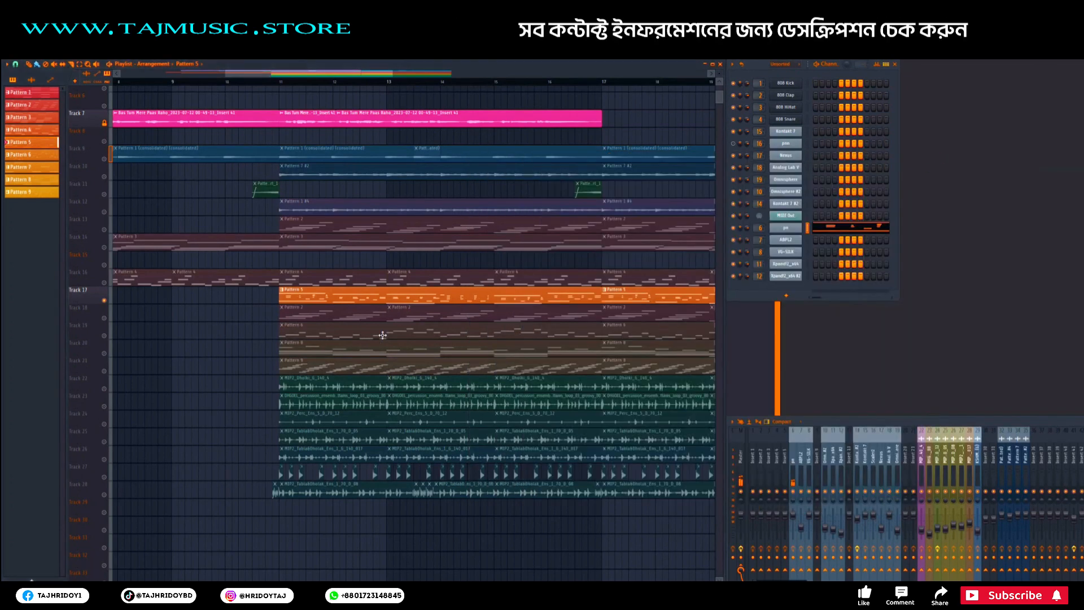
# Step: Check Track 18's Pattern 2 notes in the Nexus piano roll, and solo and play the track
pyautogui.doubleClick(290, 317)
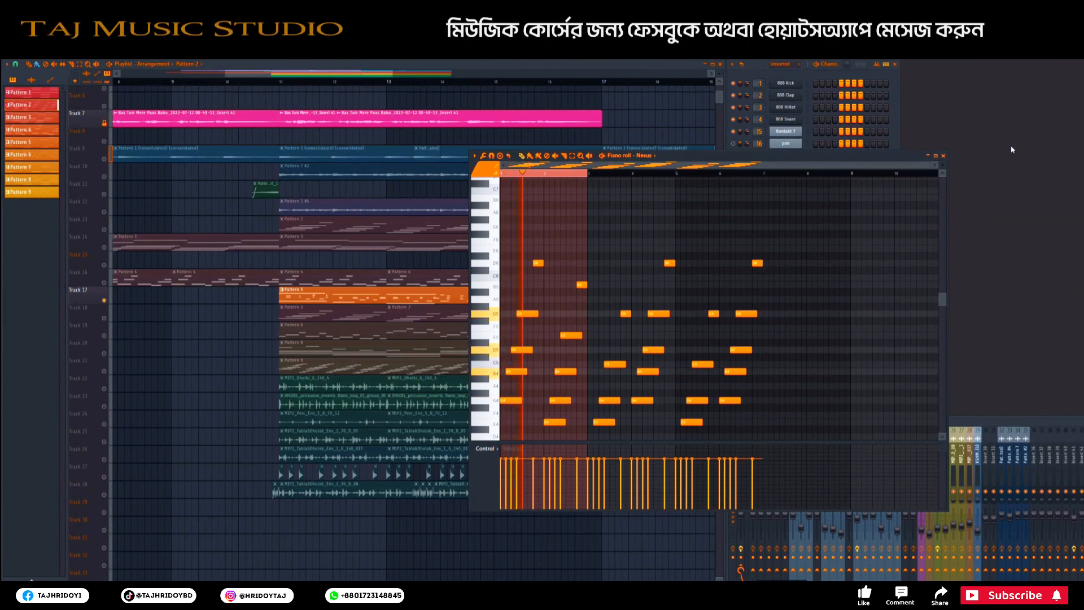
pyautogui.click(942, 156)
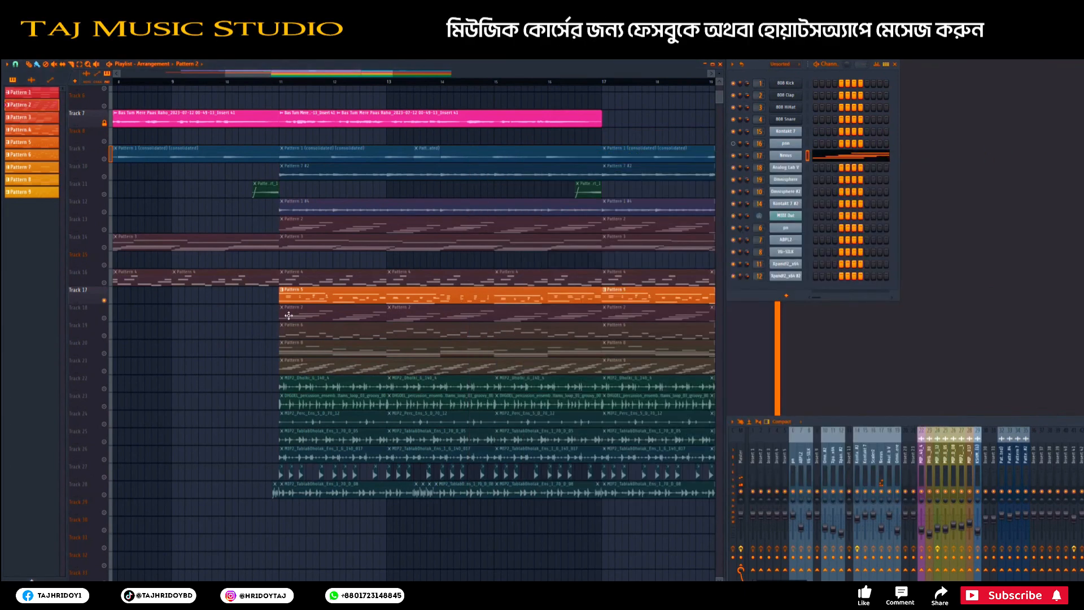
pyautogui.click(109, 319)
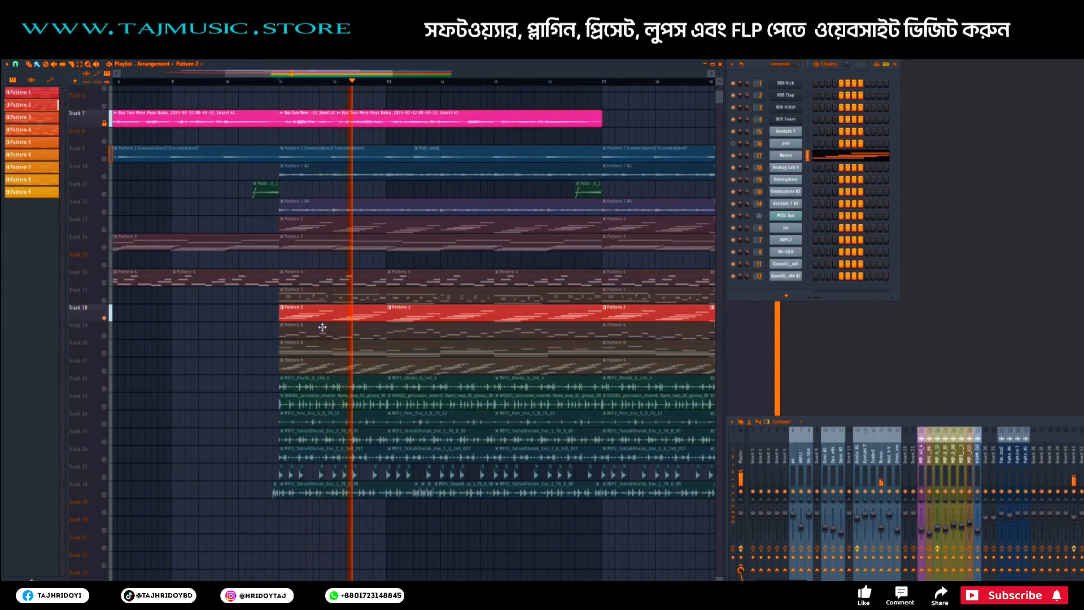
pyautogui.press('space')
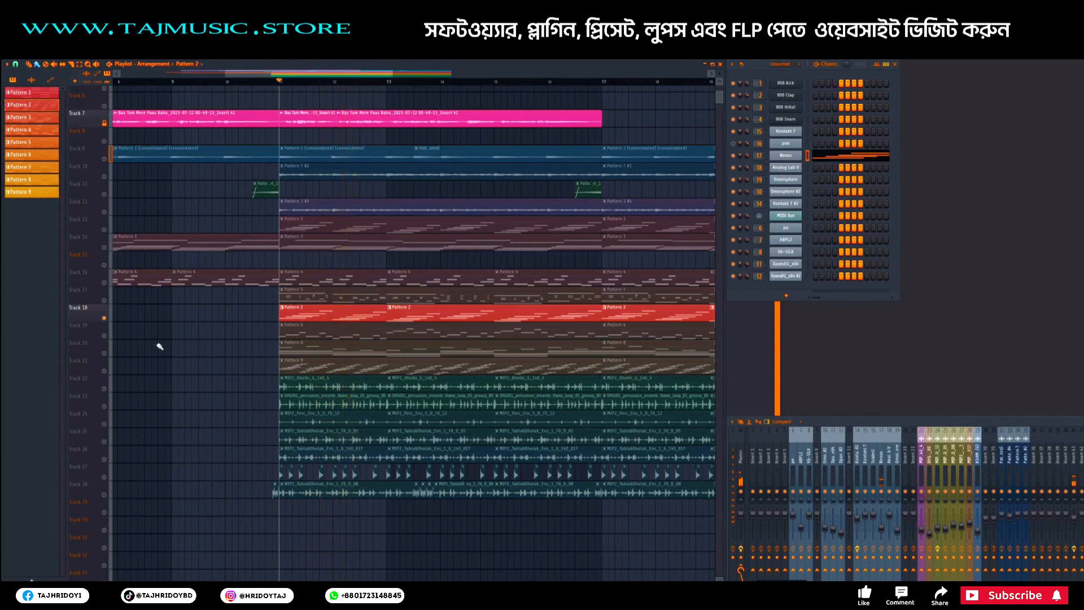
# Step: Solo Track 19 and delete all Pattern 2 clips from Track 18
pyautogui.rightClick(105, 336)
pyautogui.rightClick(352, 310)
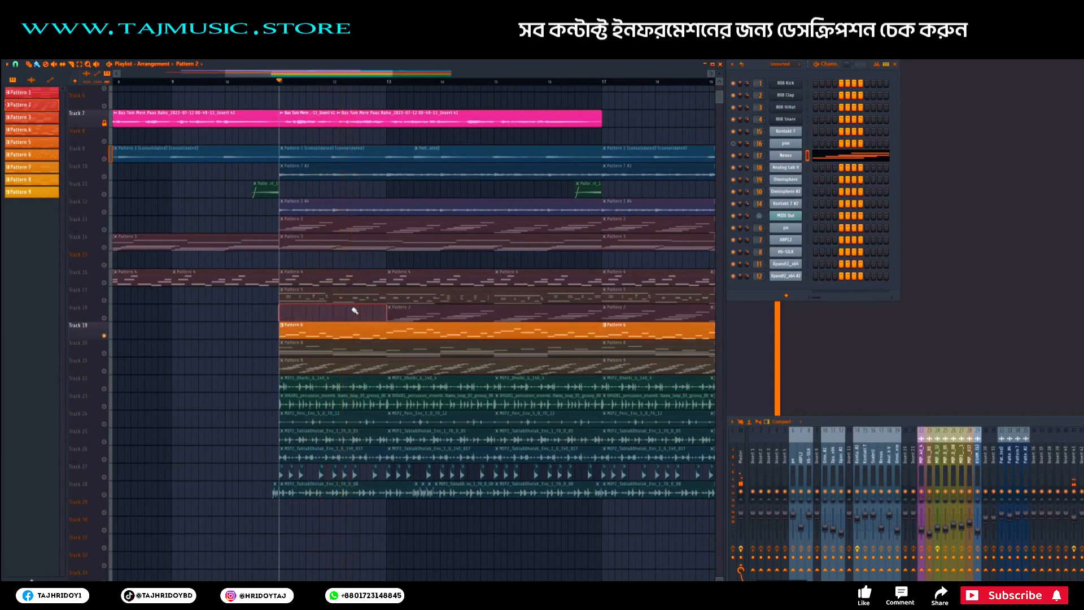
pyautogui.rightClick(438, 309)
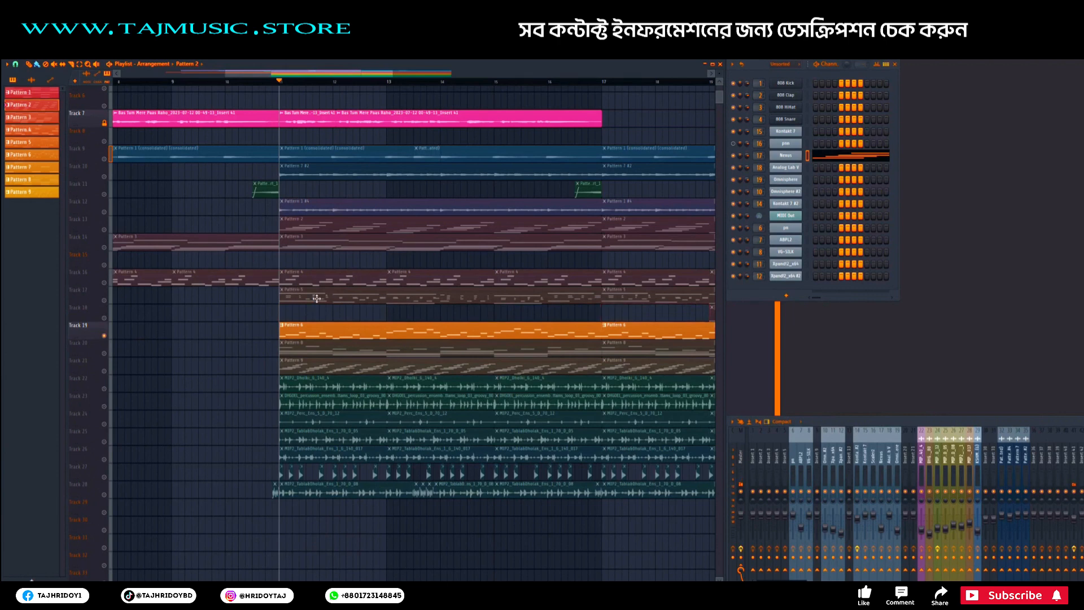
pyautogui.scroll(-2, 277, 85)
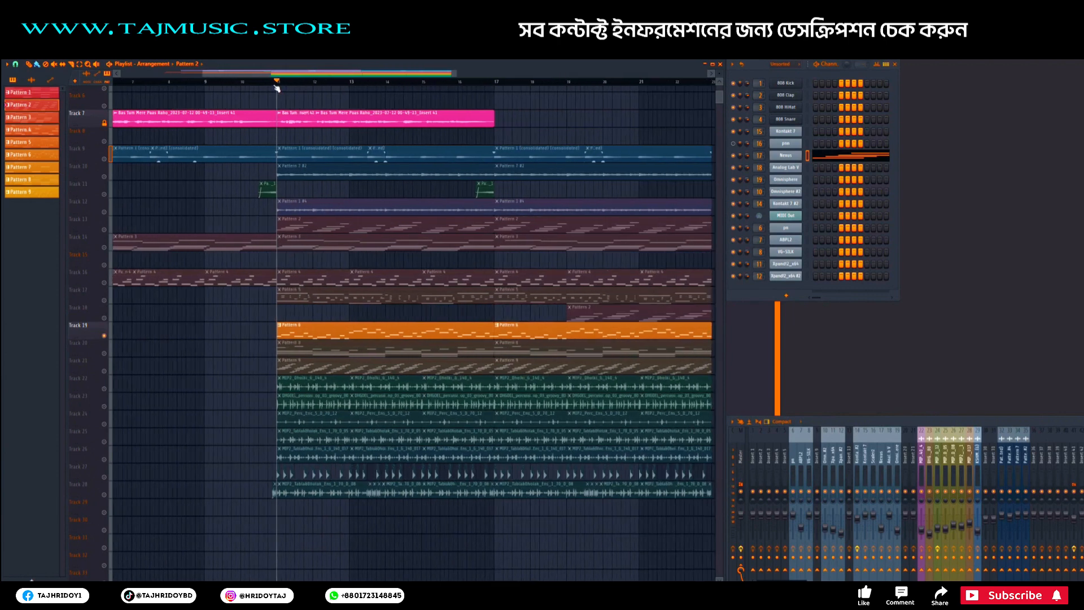
pyautogui.rightClick(595, 315)
pyautogui.scroll(-2, 264, 331)
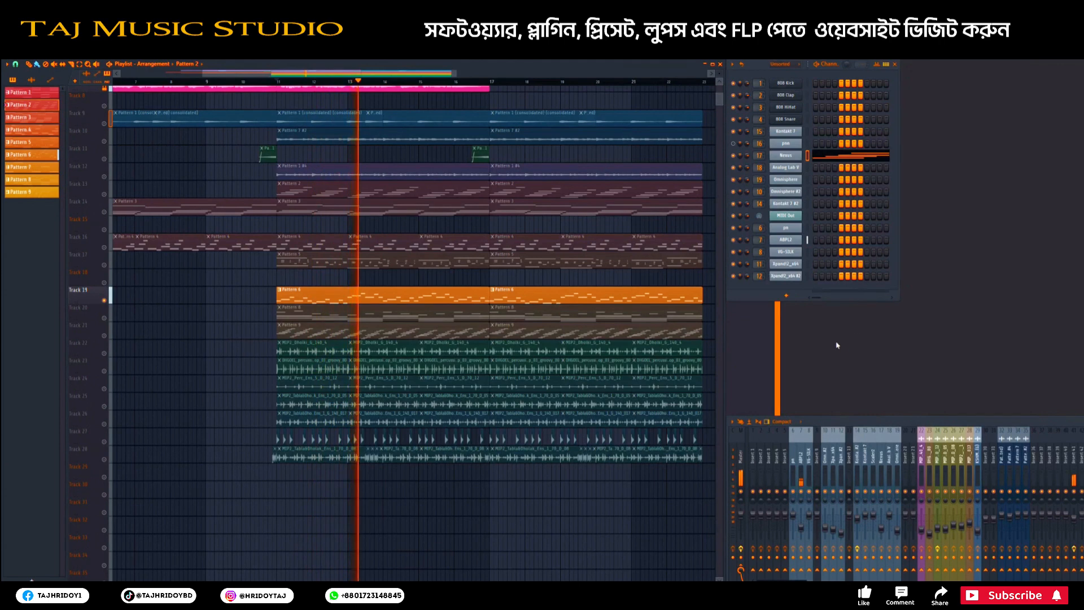
# Step: Try the mixer's Compact alt, Wide and Compact 2 layouts, and return it to Compact
pyautogui.click(782, 421)
pyautogui.click(790, 443)
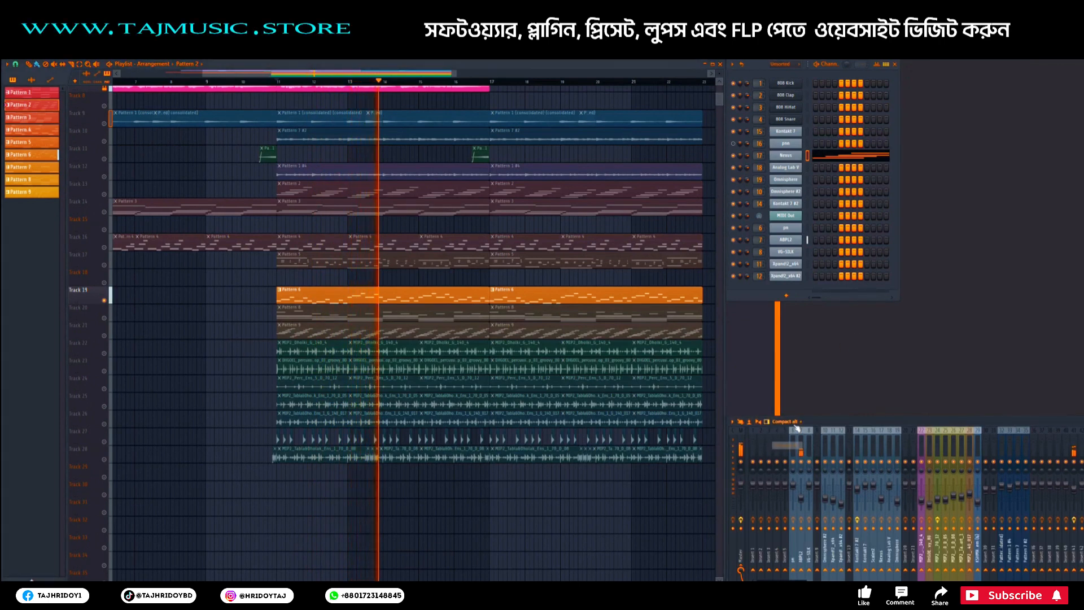
pyautogui.click(786, 421)
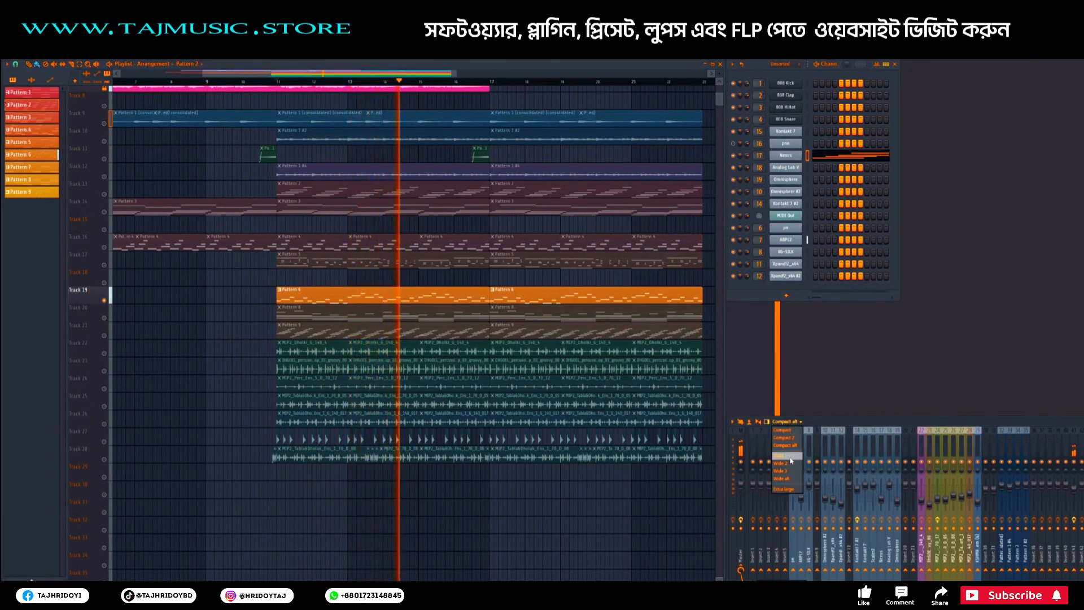
pyautogui.click(790, 457)
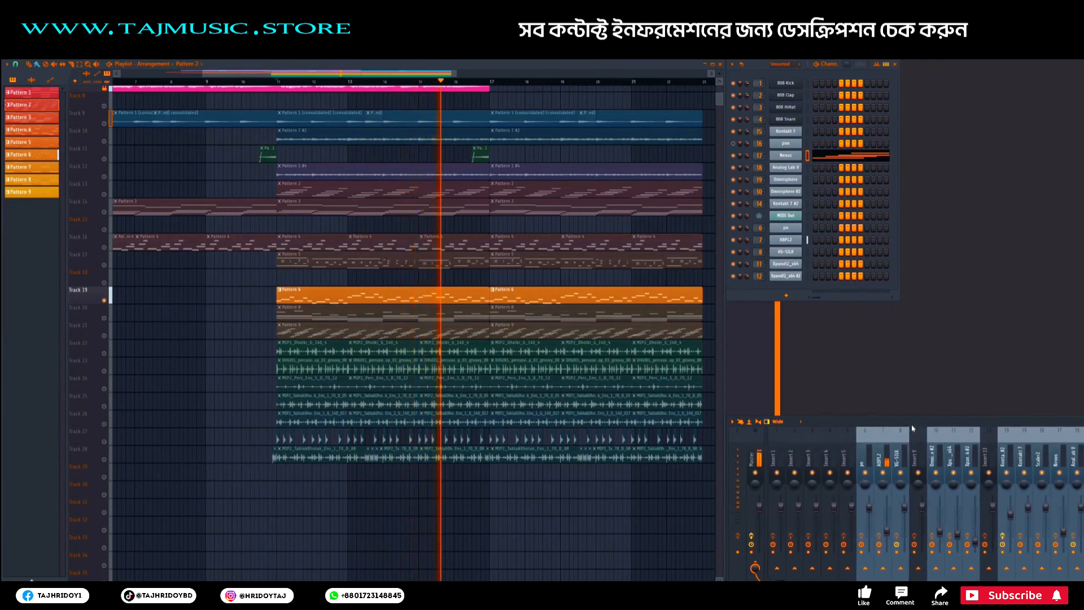
pyautogui.hscroll(4, 902, 446)
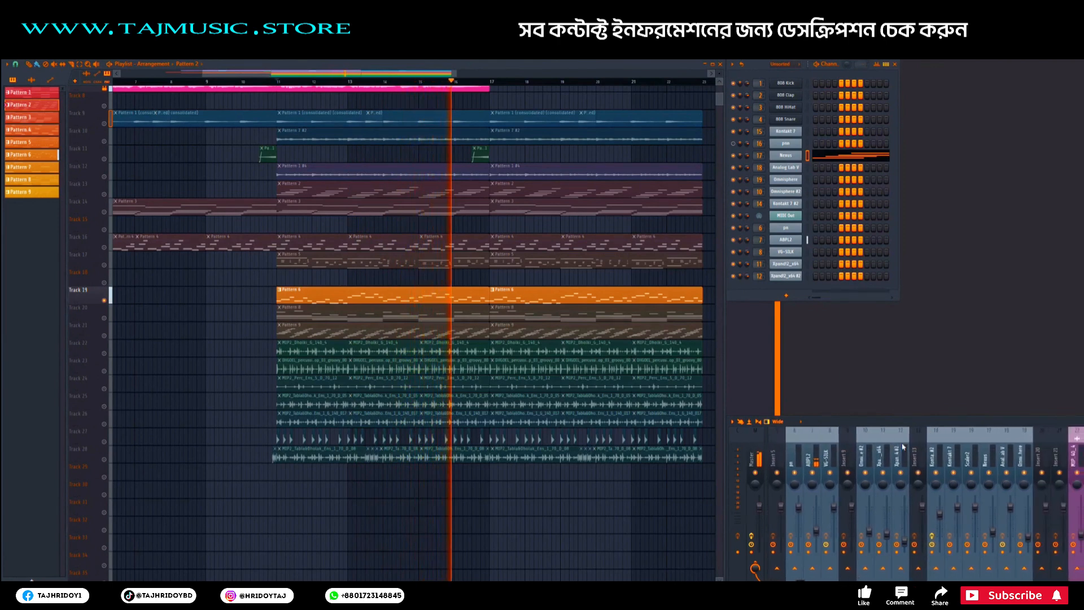
pyautogui.click(799, 422)
pyautogui.click(793, 436)
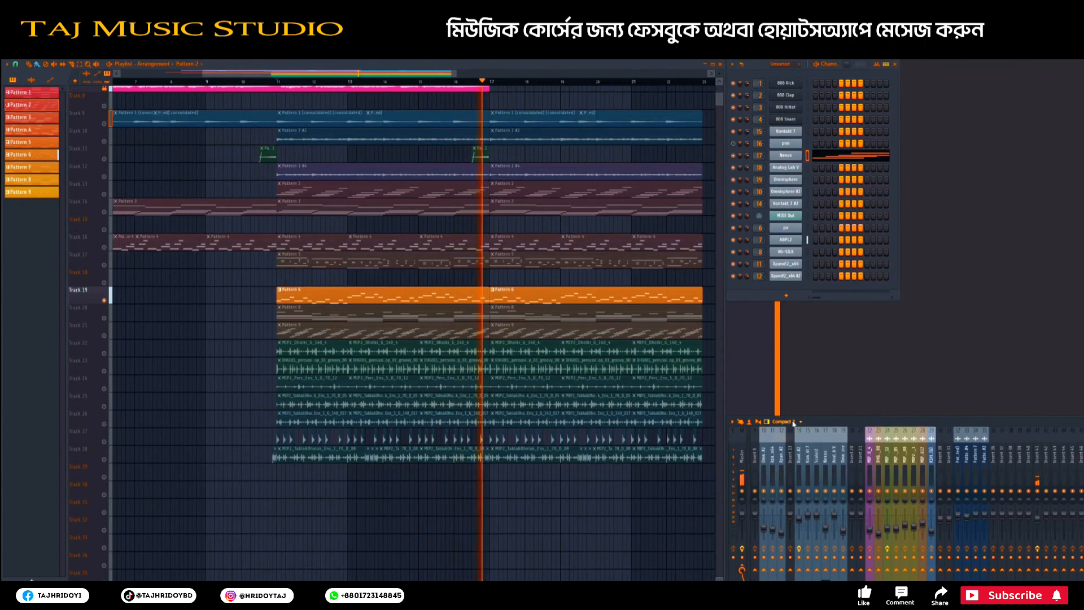
pyautogui.click(795, 422)
pyautogui.click(790, 430)
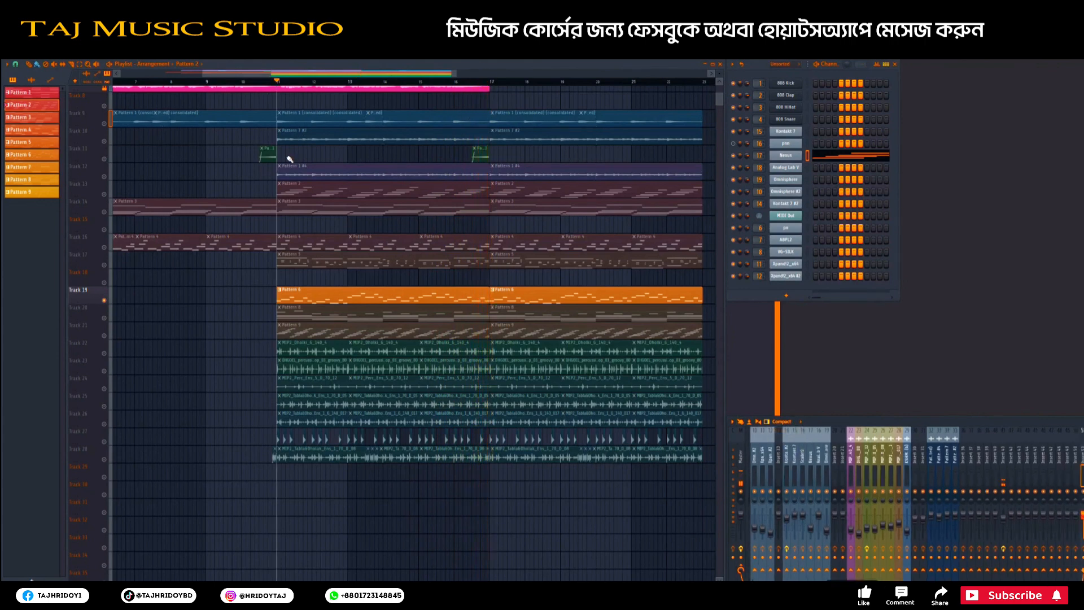
# Step: Solo Track 20 and play Pattern 8, examining its chords in the Xpand!2 piano roll
pyautogui.scroll(3, 283, 158)
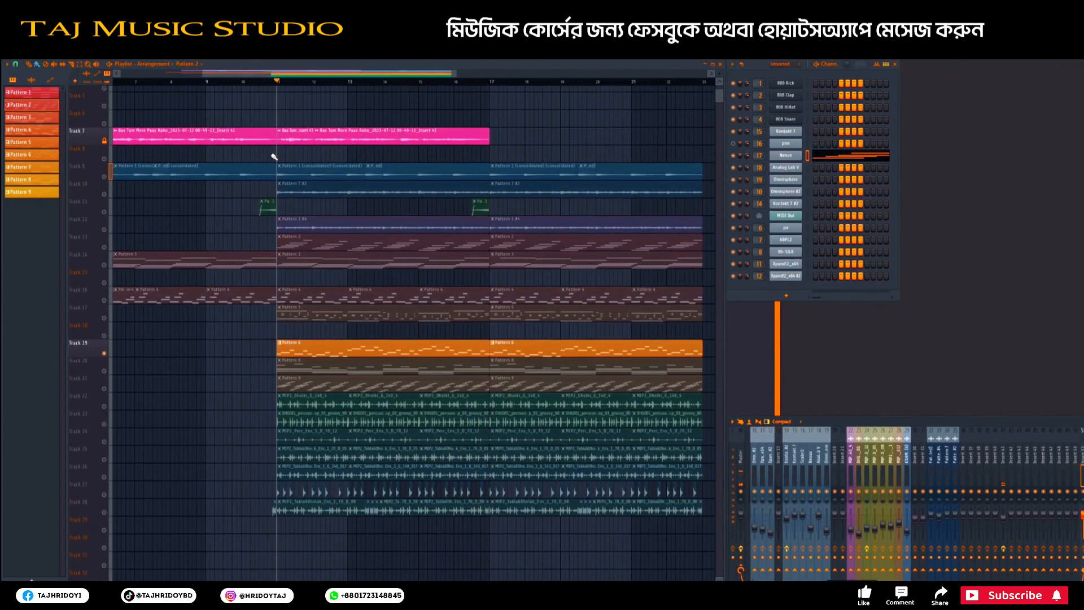
pyautogui.scroll(-3, 266, 299)
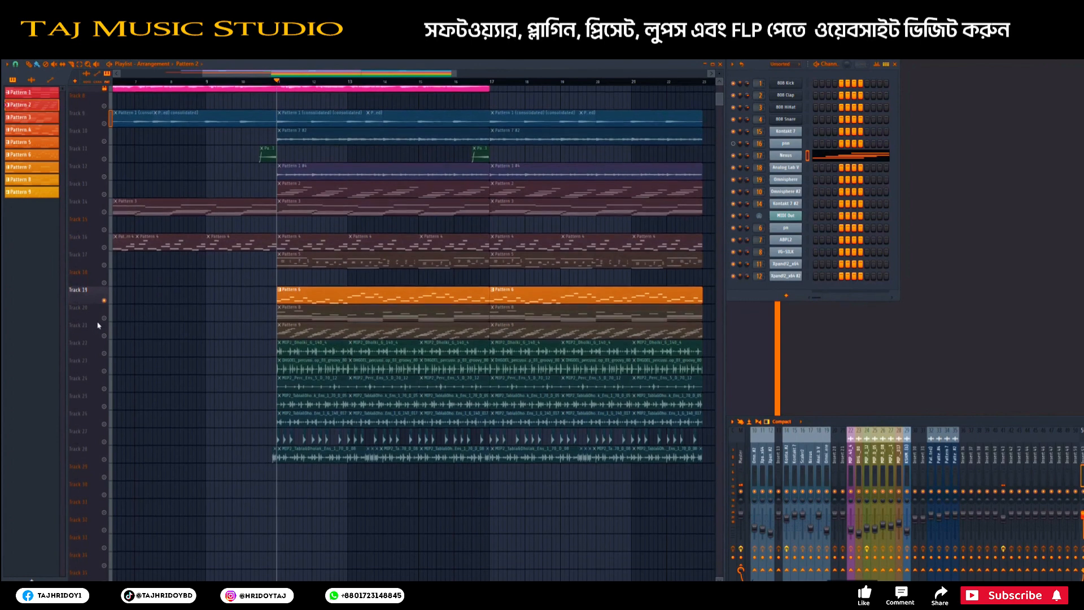
pyautogui.click(325, 305)
pyautogui.press('space')
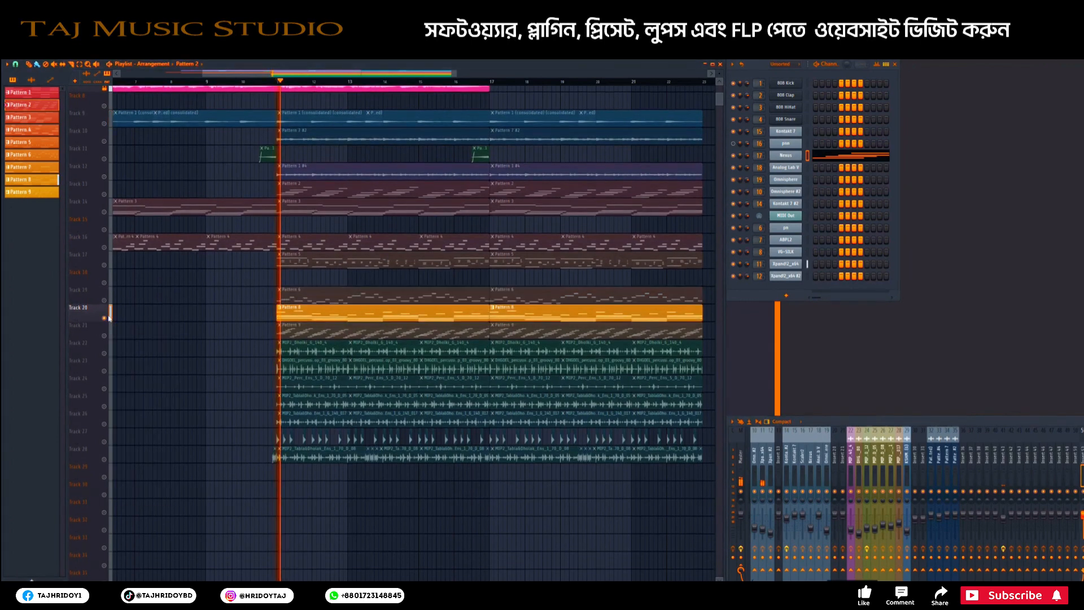
pyautogui.doubleClick(325, 314)
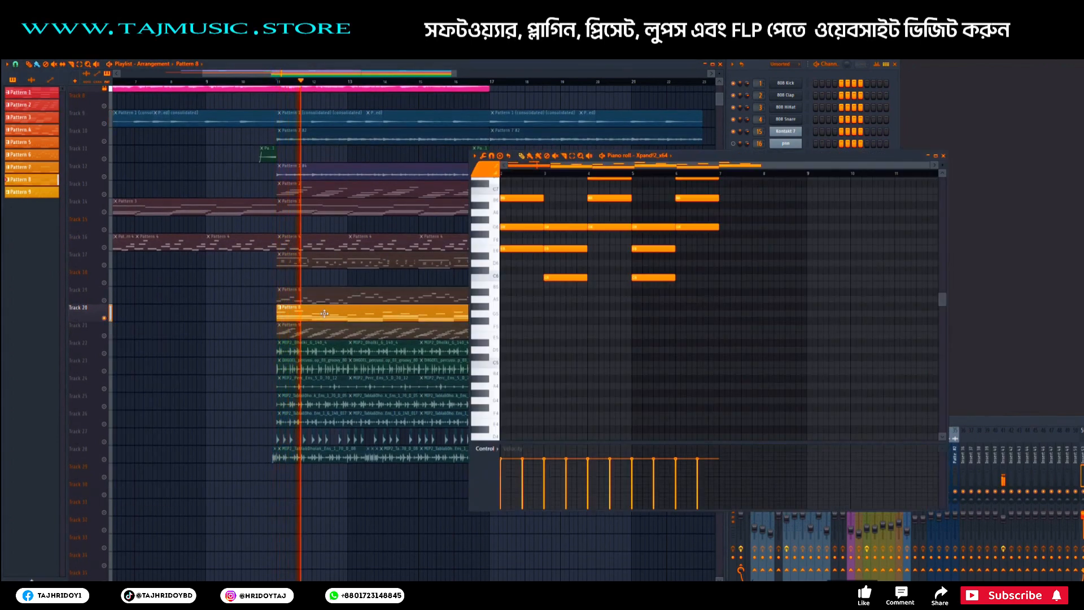
pyautogui.scroll(3, 673, 178)
pyautogui.hscroll(-1, 632, 225)
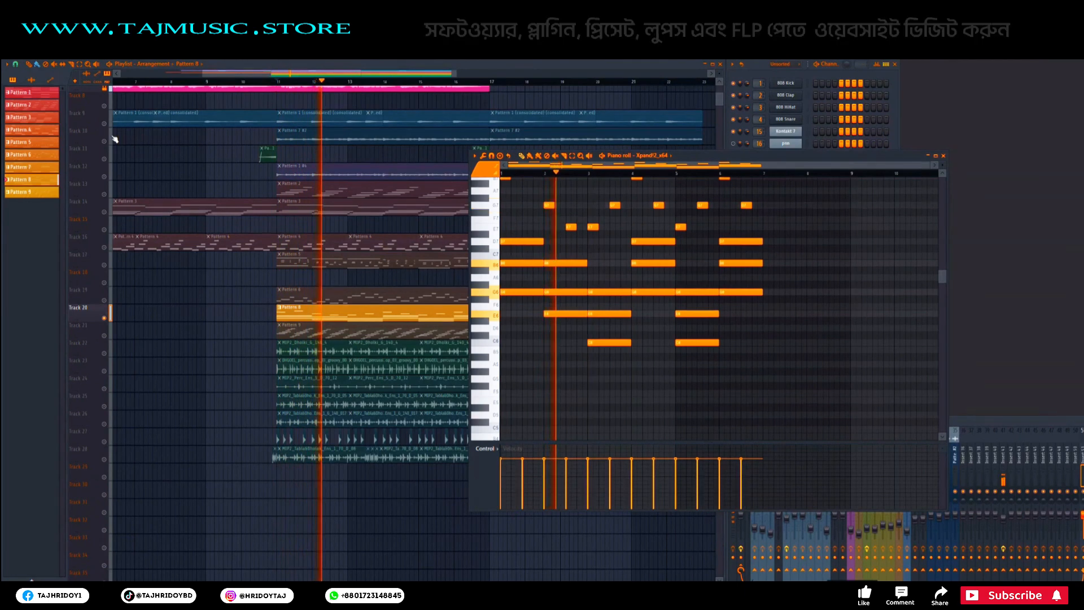
# Step: Replay Track 20 and examine Pattern 8's upper notes in the Xpand!2 piano roll, then close it
pyautogui.click(108, 90)
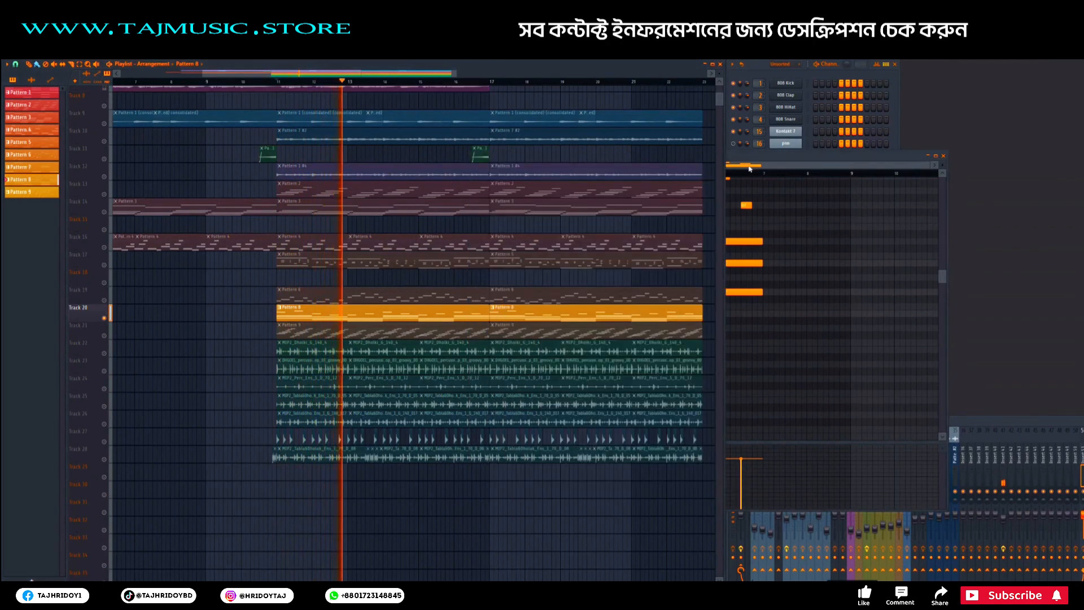
pyautogui.click(808, 158)
pyautogui.press('space')
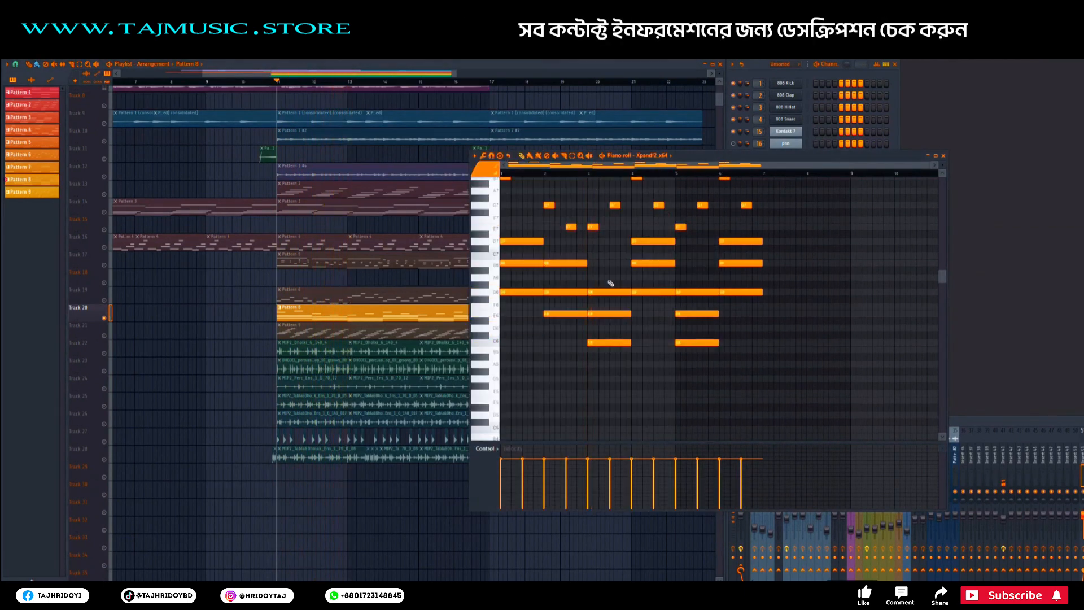
pyautogui.scroll(2, 610, 283)
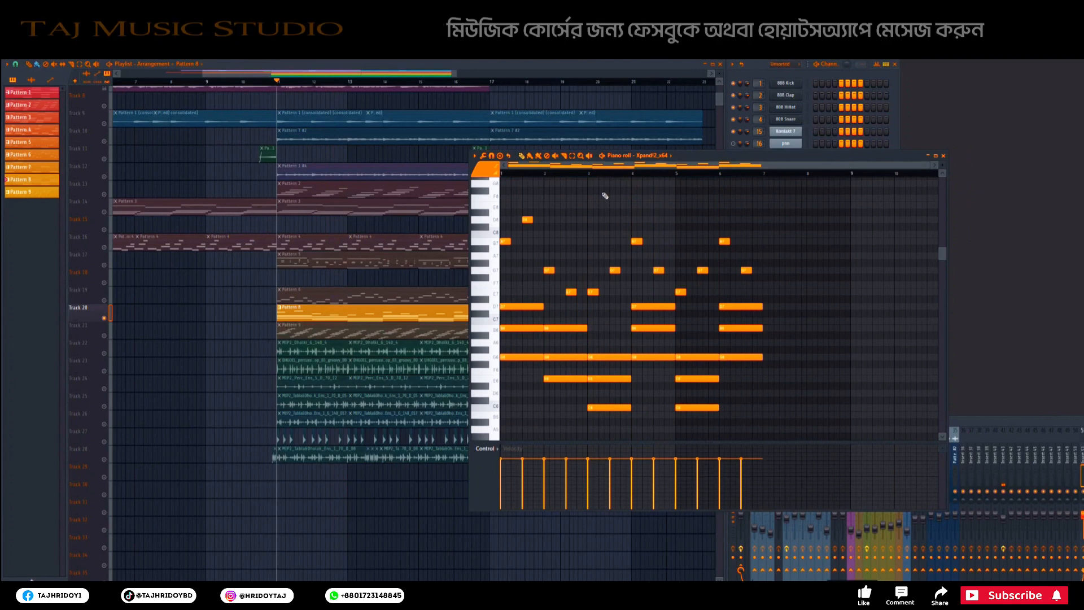
pyautogui.press('space')
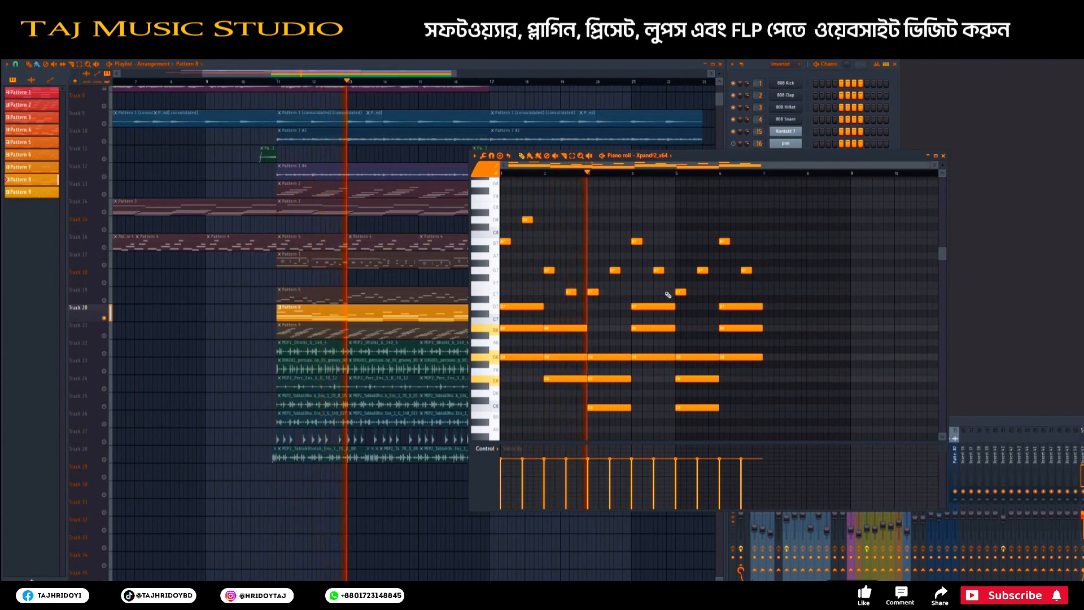
pyautogui.click(942, 155)
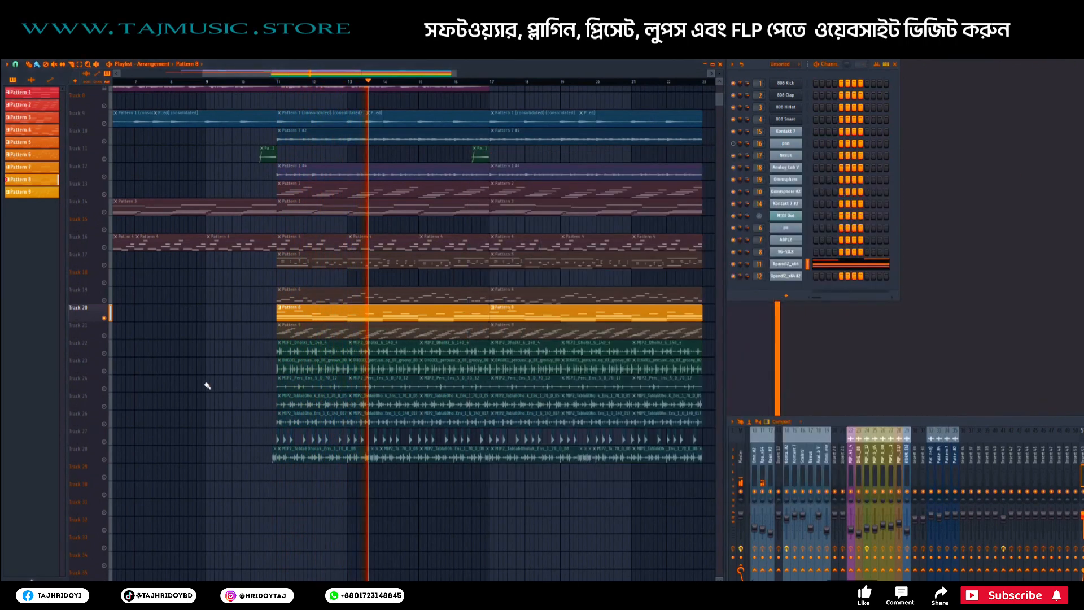
# Step: Solo Track 21 and play its Pattern 9 clips
pyautogui.press('space')
pyautogui.click(106, 338)
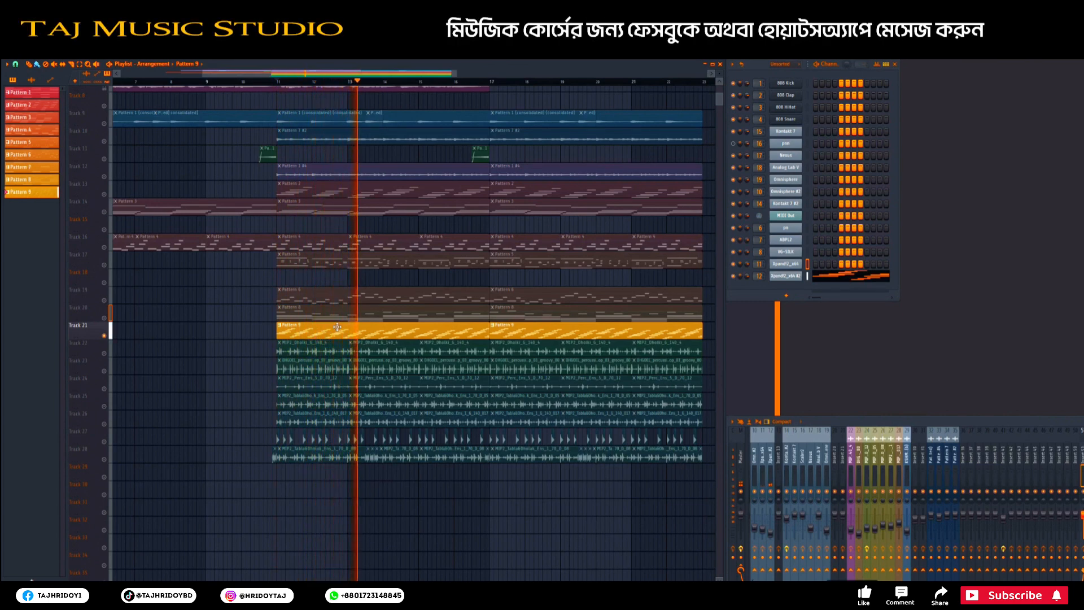
pyautogui.press('space')
# Step: Solo Track 22's dholki loop and play it, adding percussion Tracks 23 and 24 one by one during playback
pyautogui.click(104, 354)
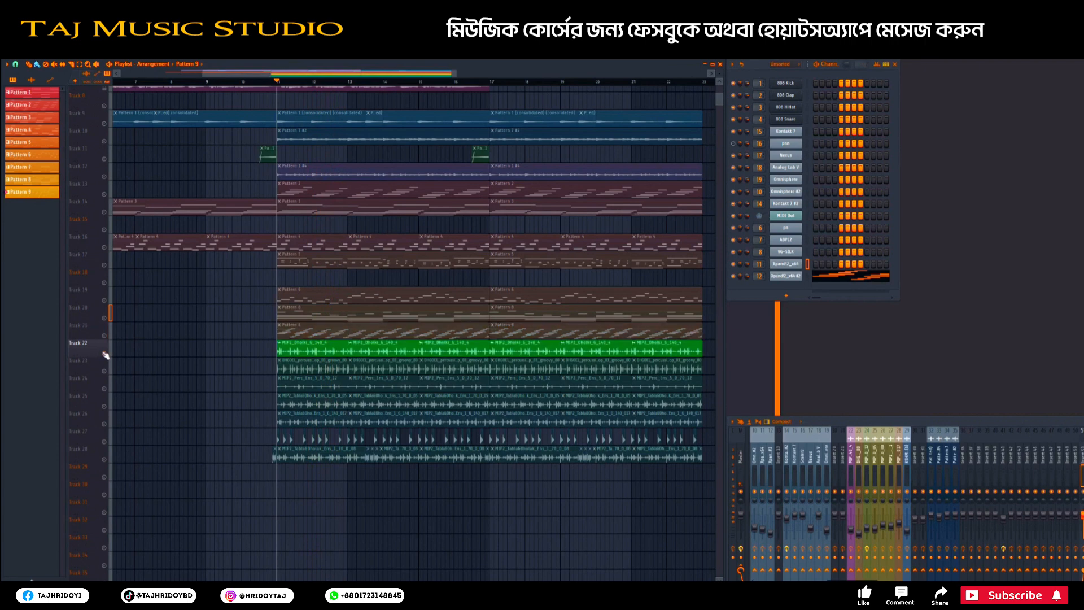
pyautogui.press('space')
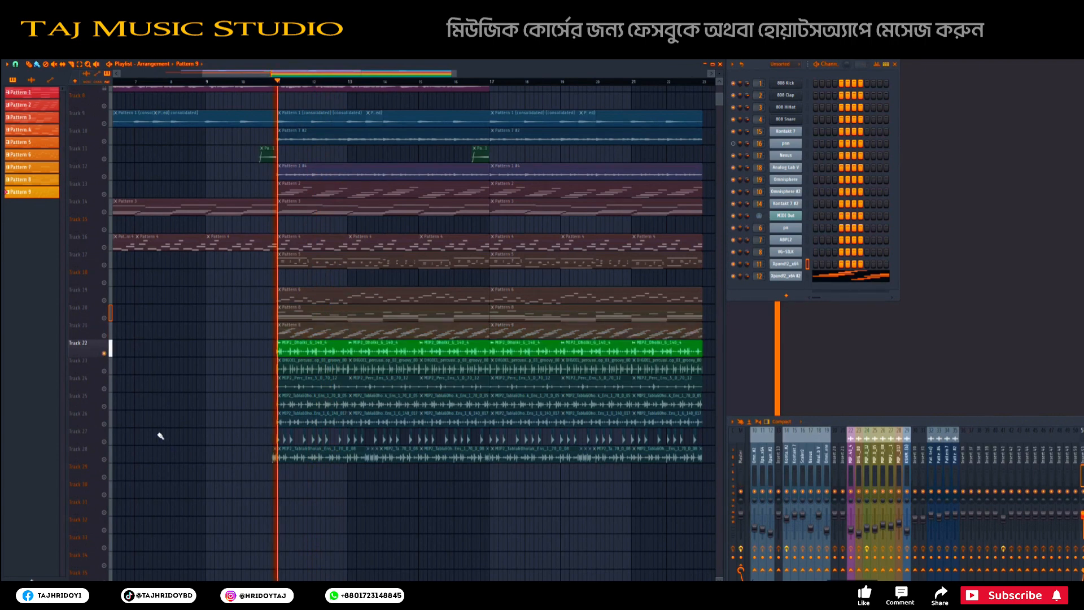
pyautogui.click(104, 371)
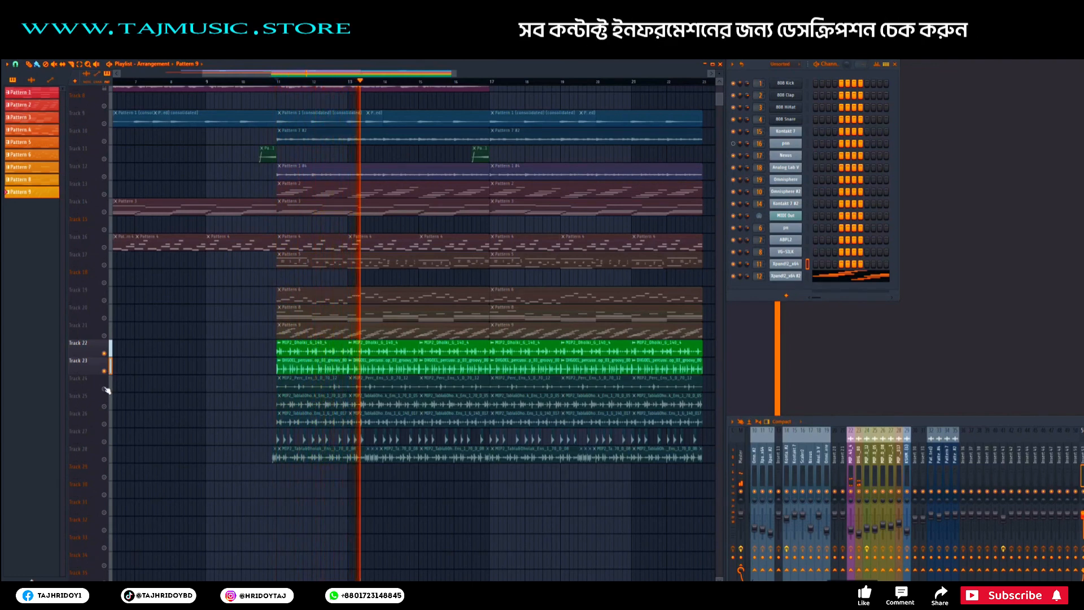
pyautogui.click(104, 389)
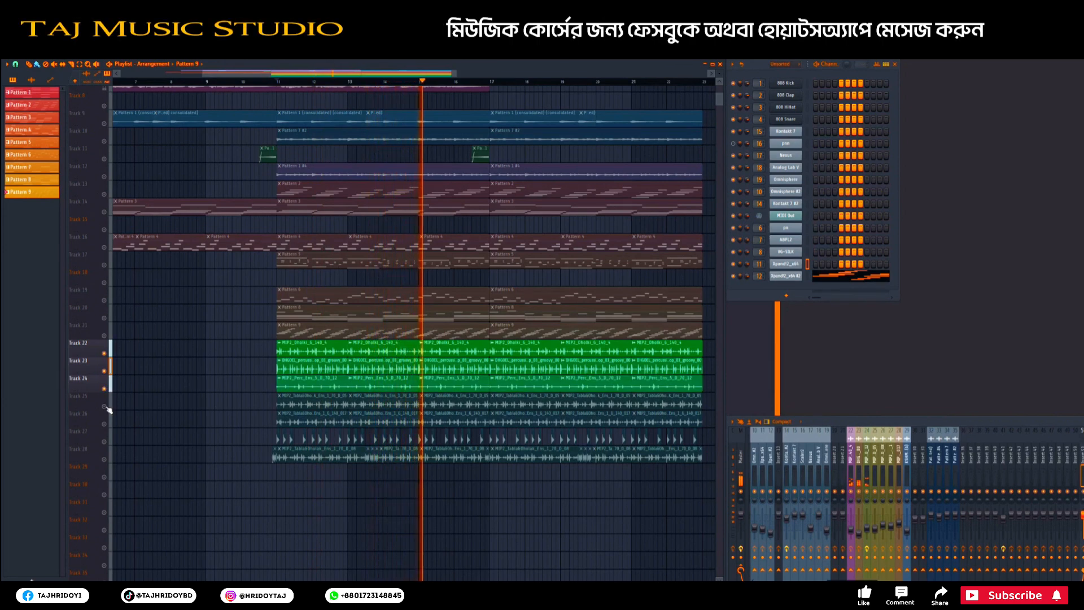
# Step: Audition Track 25 and mute it again, then add Tracks 26, 27 and 28 to the playing percussion
pyautogui.click(105, 406)
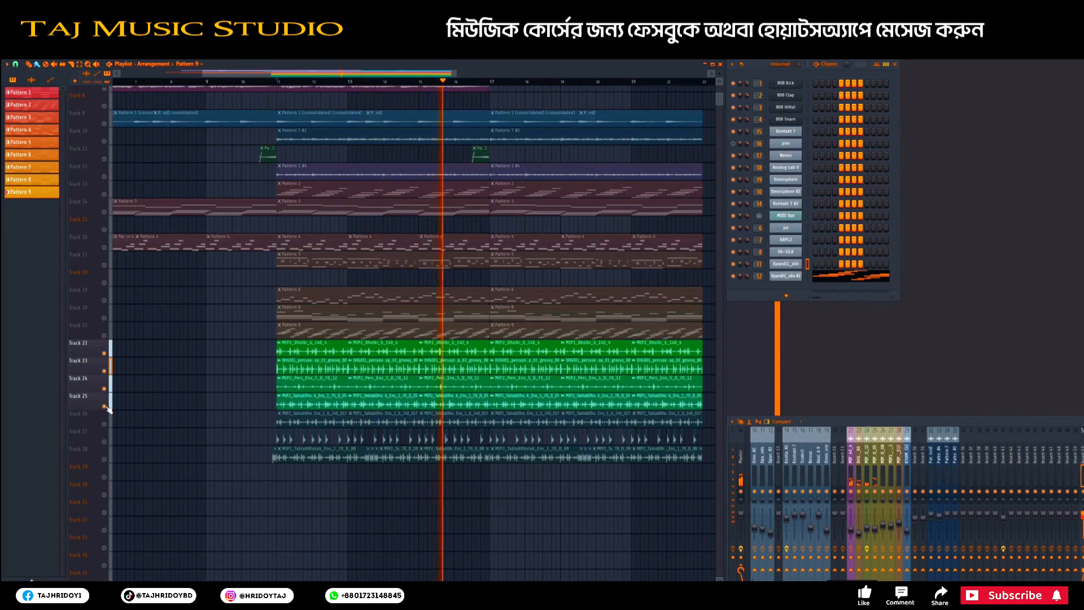
pyautogui.click(105, 424)
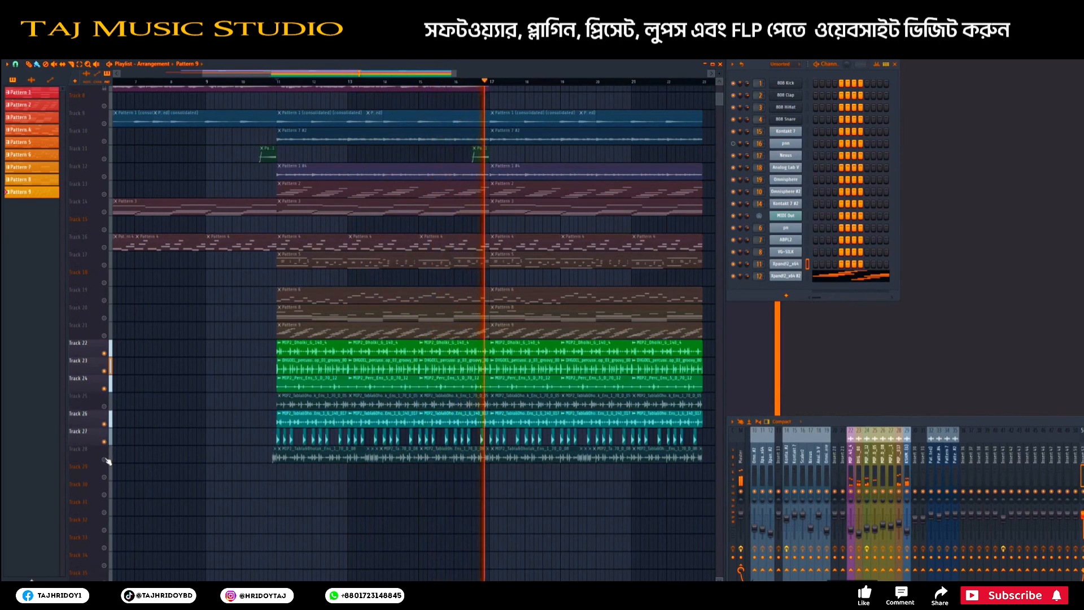
pyautogui.click(106, 443)
pyautogui.click(105, 459)
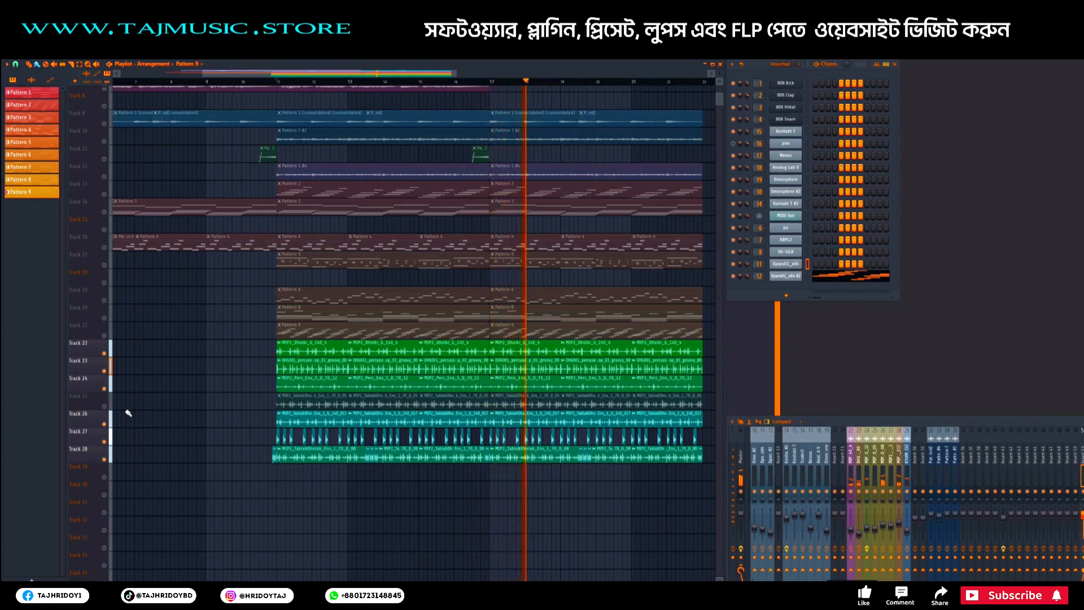
# Step: Bring the instrument tracks back in with the percussion and play the full arrangement, keeping Tracks 7 and 25 muted
pyautogui.rightClick(105, 388)
pyautogui.rightClick(104, 388)
pyautogui.scroll(3, 170, 367)
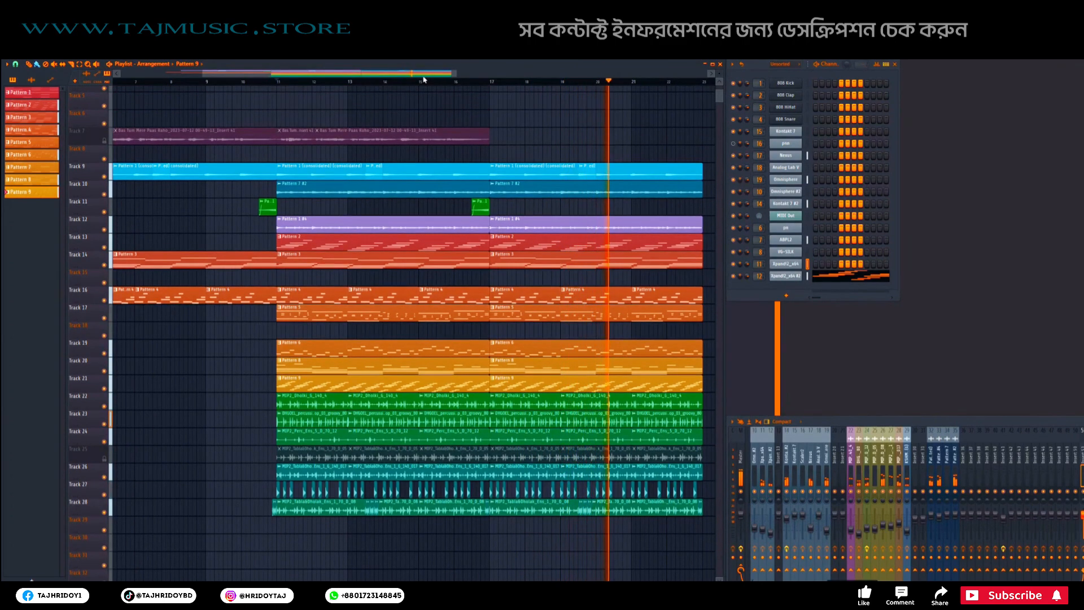
pyautogui.scroll(-2, 423, 82)
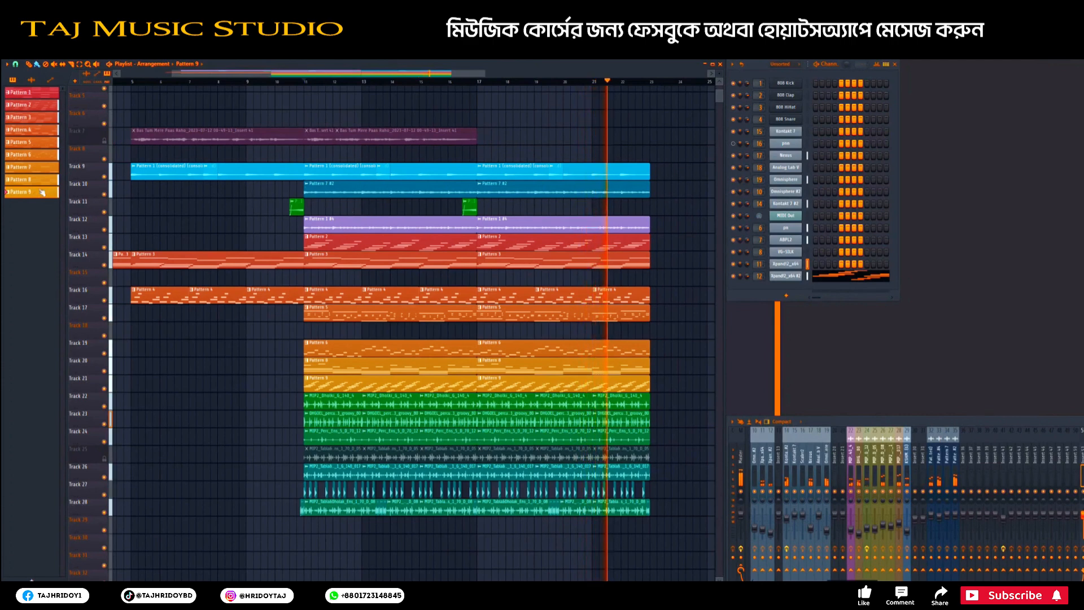
# Step: Unmute the vocal on Track 7 and play it together with the full arrangement
pyautogui.click(105, 142)
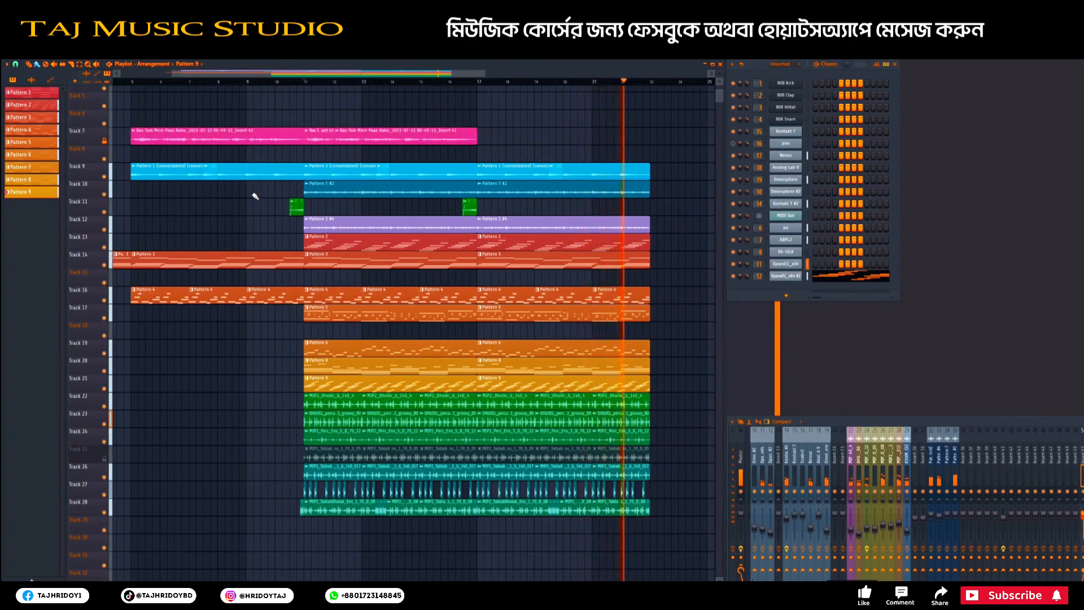
pyautogui.press('space')
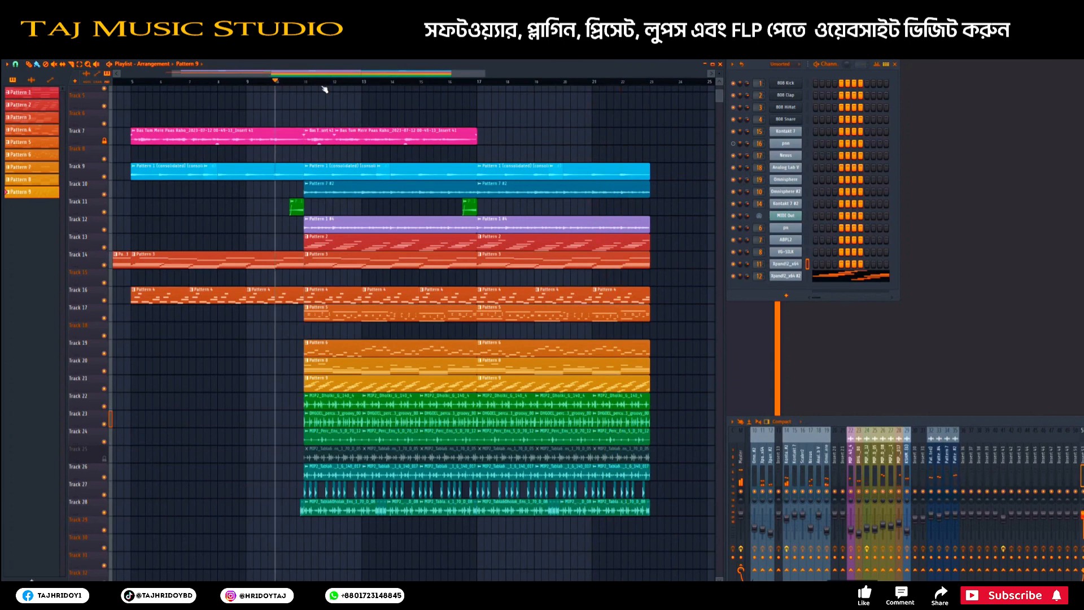
pyautogui.press('space')
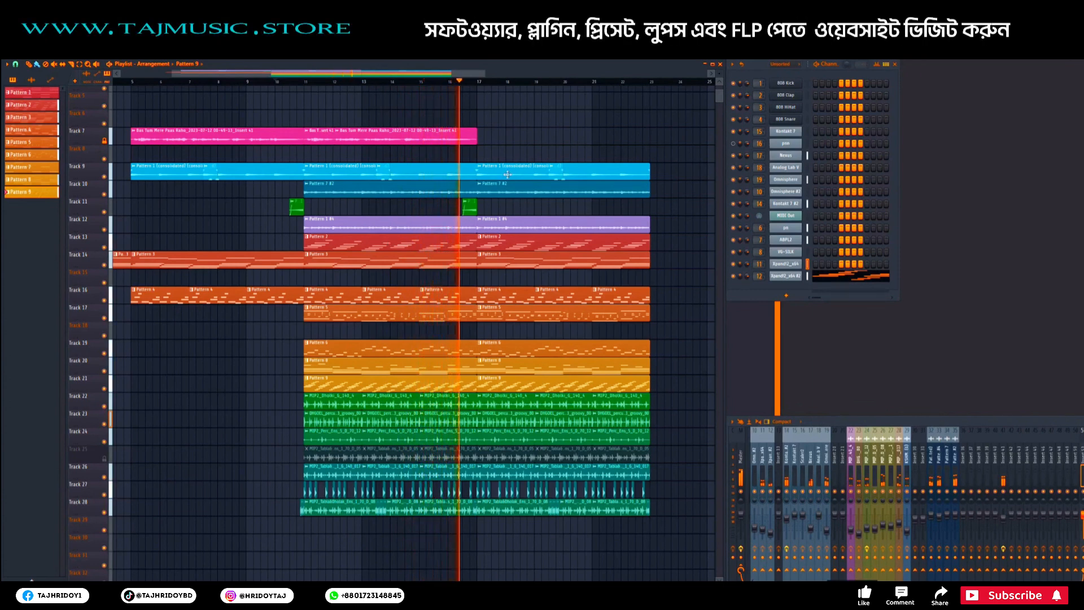
pyautogui.press('space')
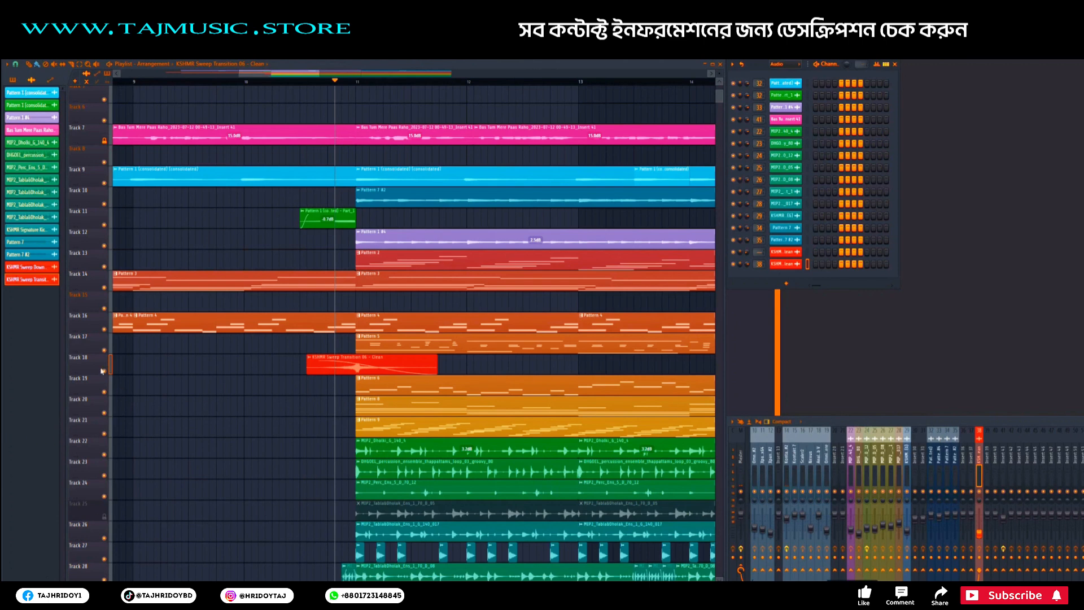
# Step: Solo Track 18 to hear the KSHMR Sweep Transition 06 - Clean clip against the vocal, then restore the other tracks
pyautogui.rightClick(102, 371)
pyautogui.click(108, 377)
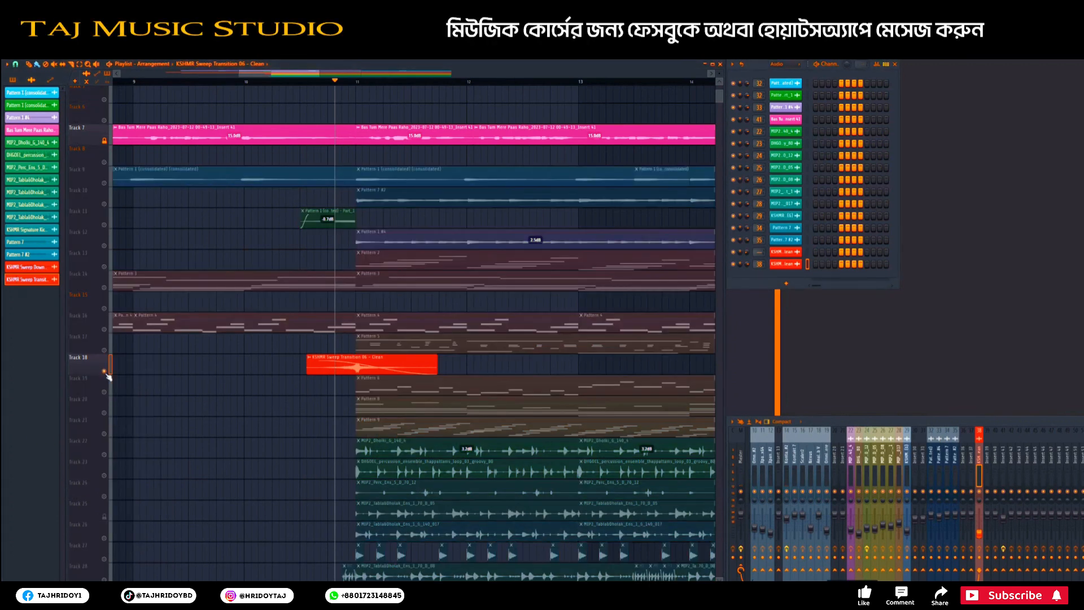
pyautogui.press('space')
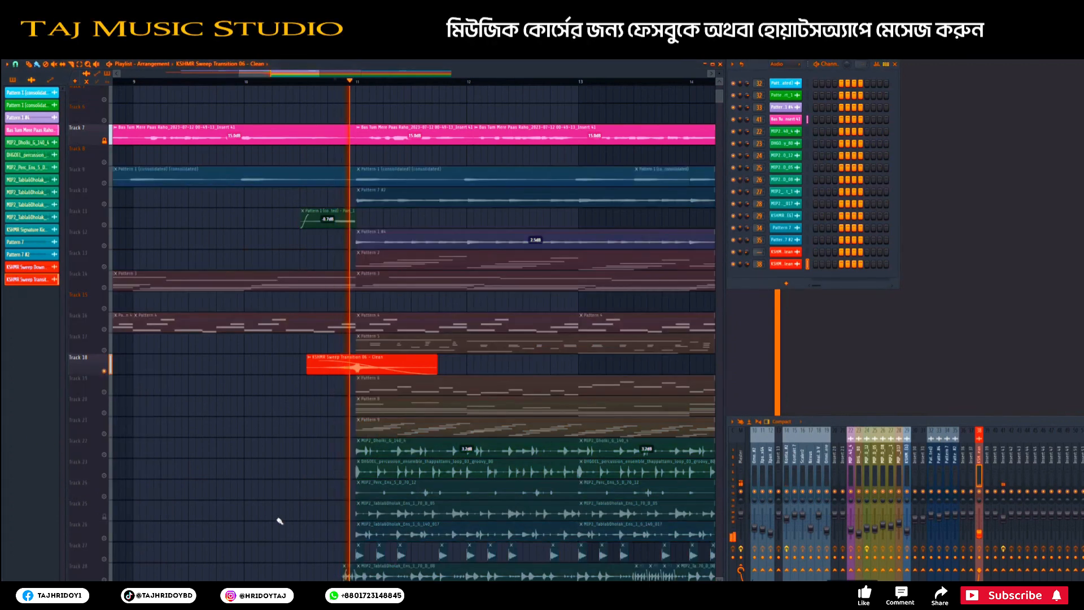
pyautogui.keyDown('ctrl'); pyautogui.click(104, 371); pyautogui.keyUp('ctrl')
pyautogui.scroll(-2, 327, 86)
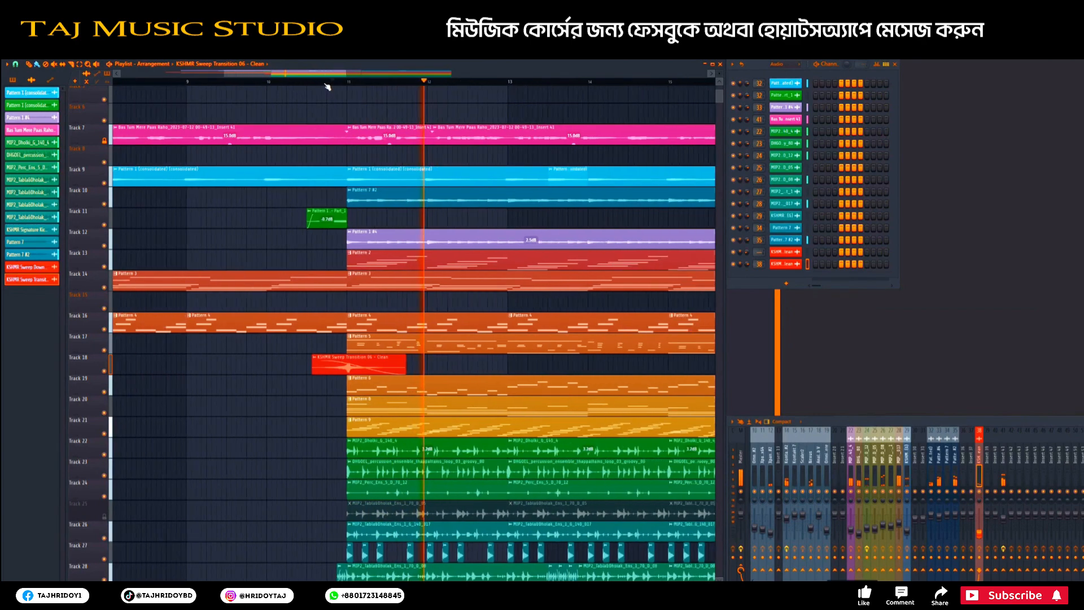
# Step: Show the whole arrangement in the playlist and play the full mix with the vocal and sweep transition
pyautogui.scroll(-5, 328, 86)
pyautogui.scroll(-1, 339, 124)
pyautogui.press('space')
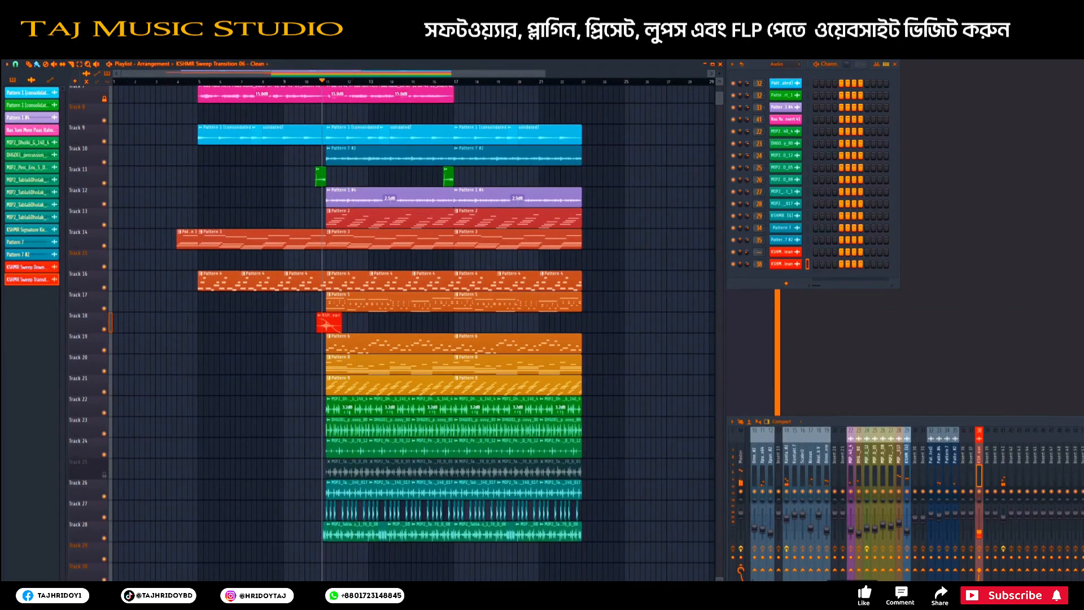
pyautogui.scroll(2, 658, 350)
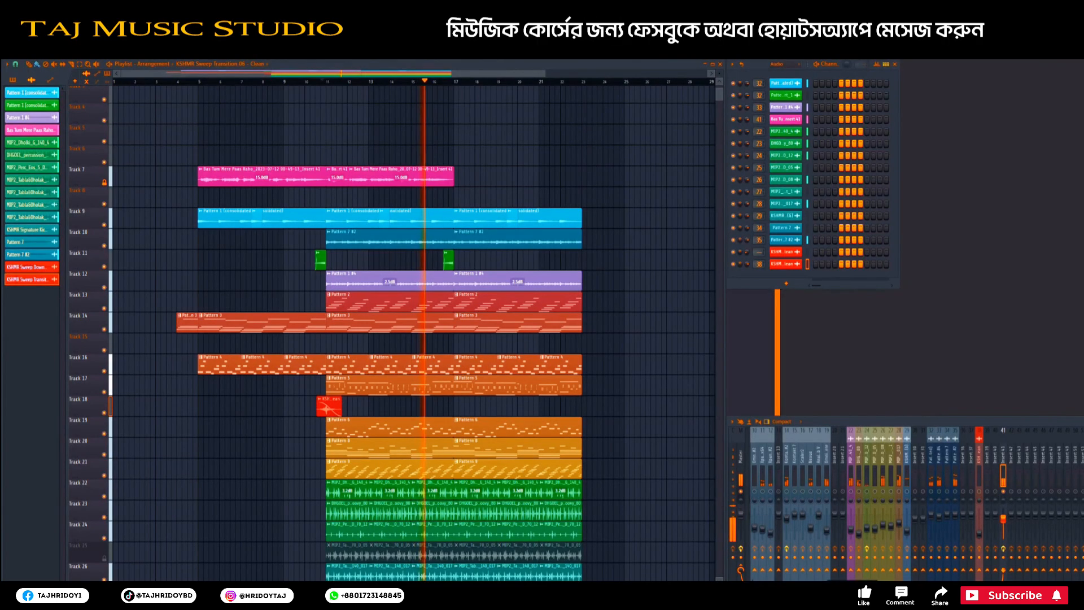
# Step: Check the Auto-Tune Pro settings on the vocal's mixer insert, close the plugin, and review the mixer during playback
pyautogui.press('space')
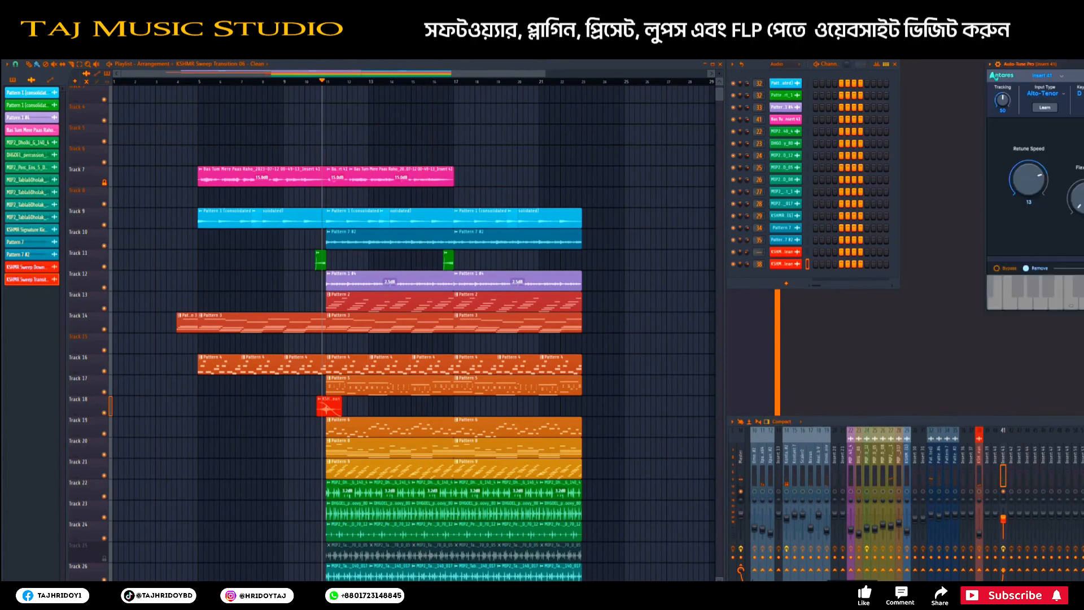
pyautogui.press('Escape')
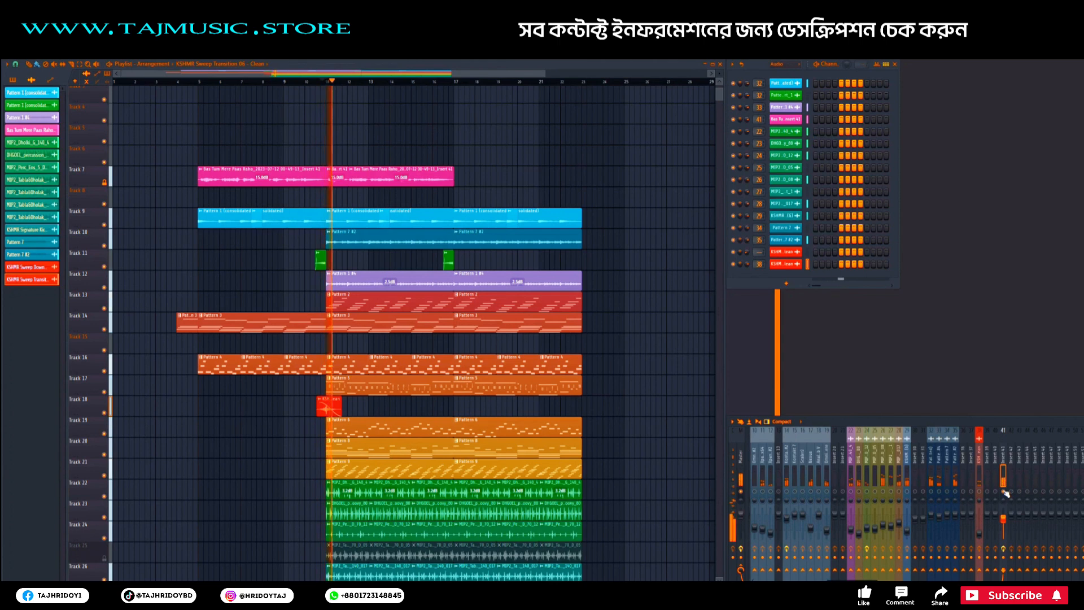
pyautogui.press('space')
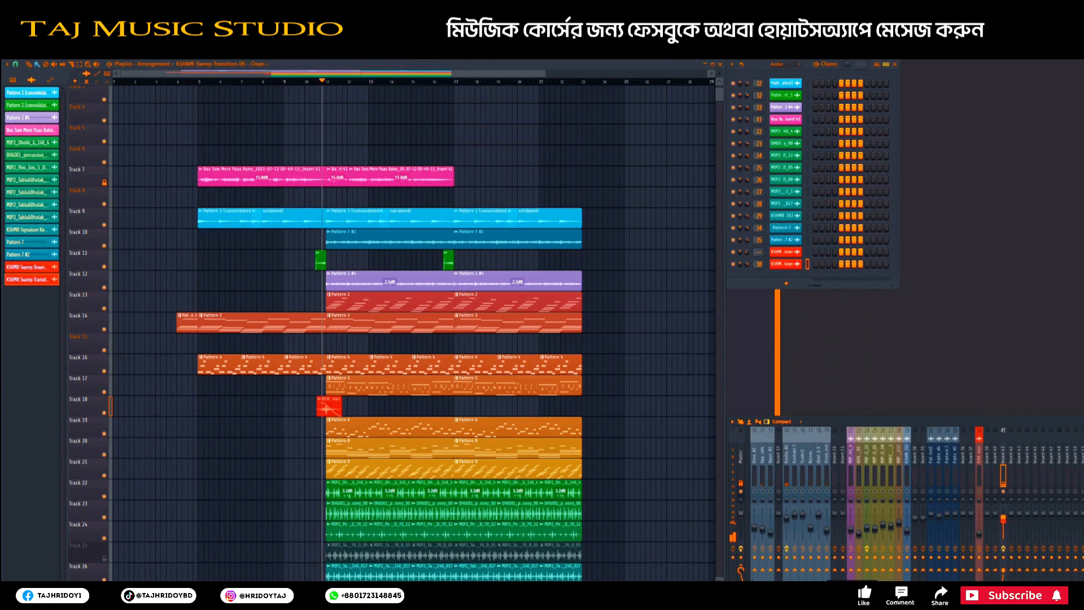
pyautogui.hscroll(-5, 914, 502)
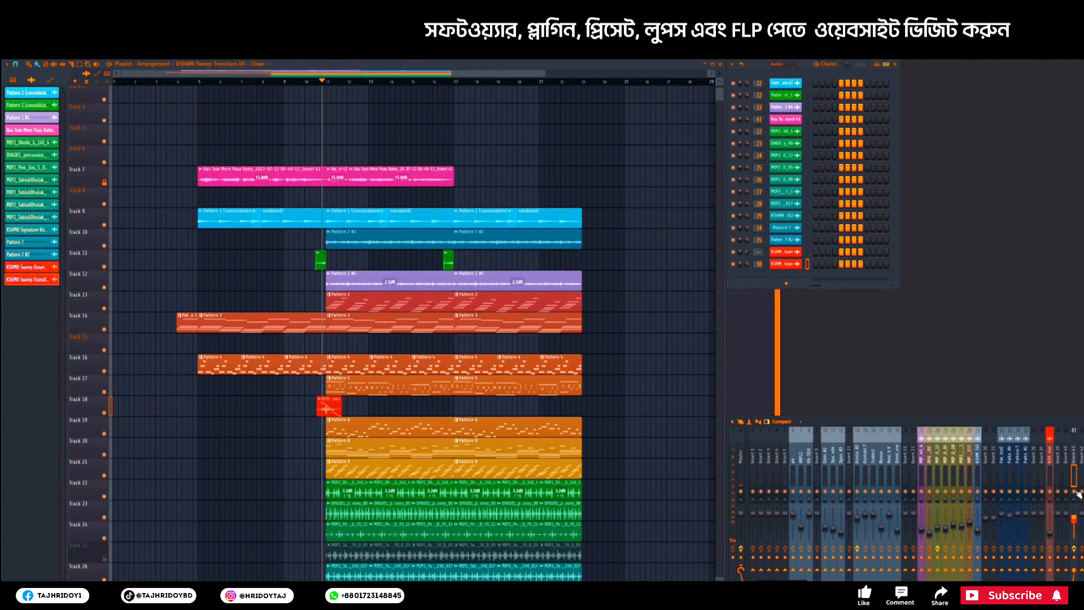
# Step: Play the full mix, compare it with Track 25 on and off, and leave Track 25 unmuted
pyautogui.press('space')
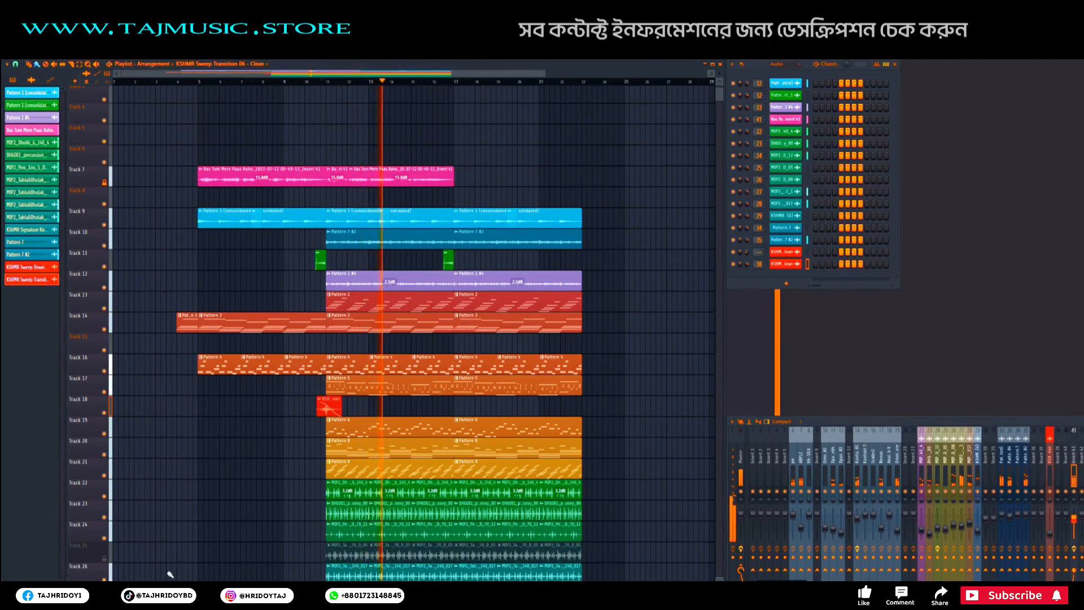
pyautogui.click(105, 559)
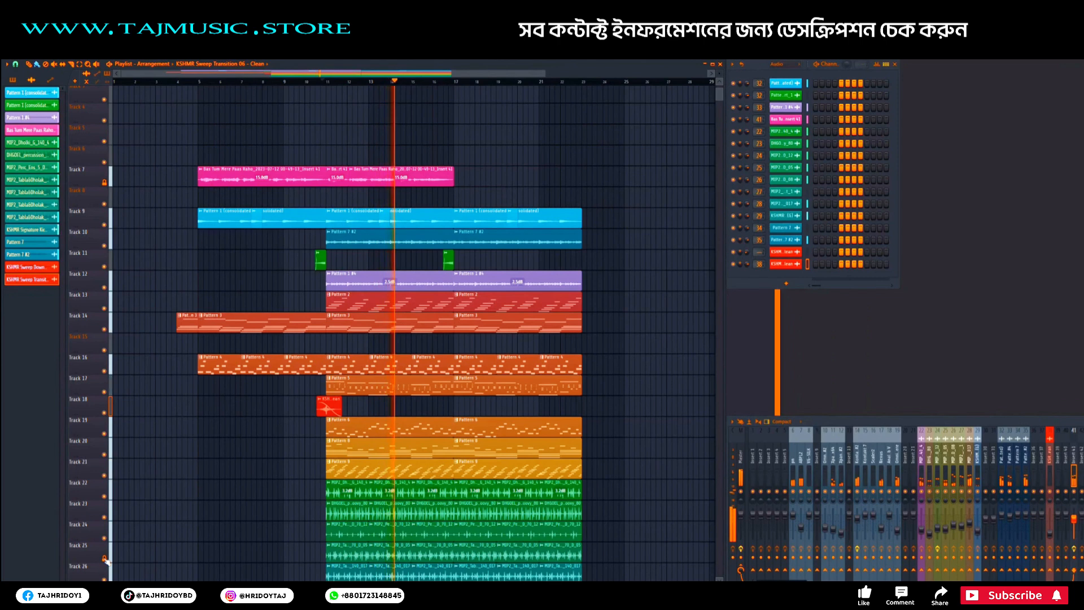
pyautogui.click(105, 559)
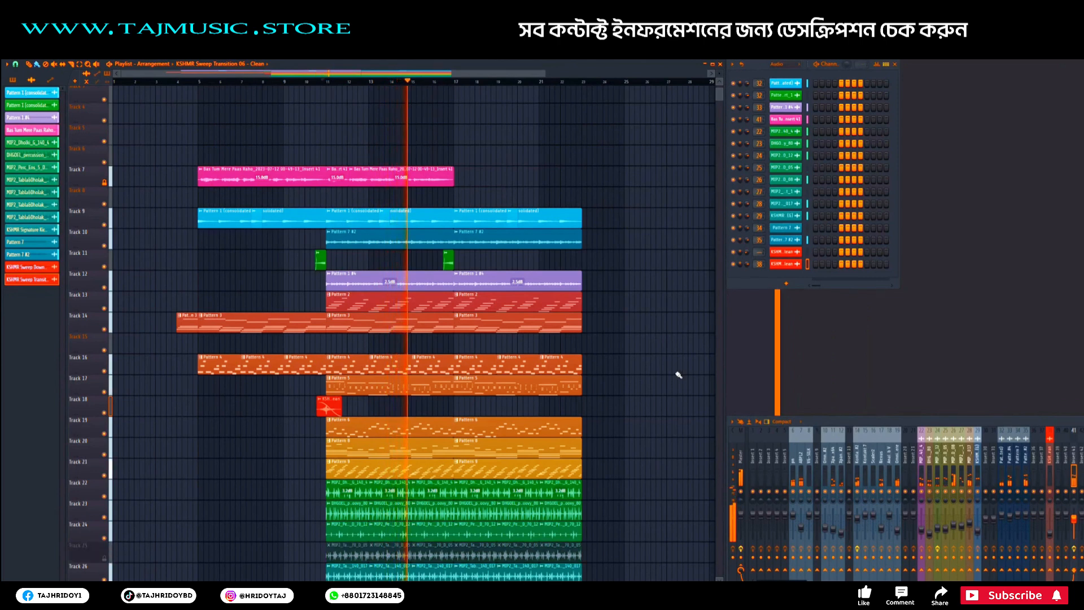
pyautogui.click(105, 559)
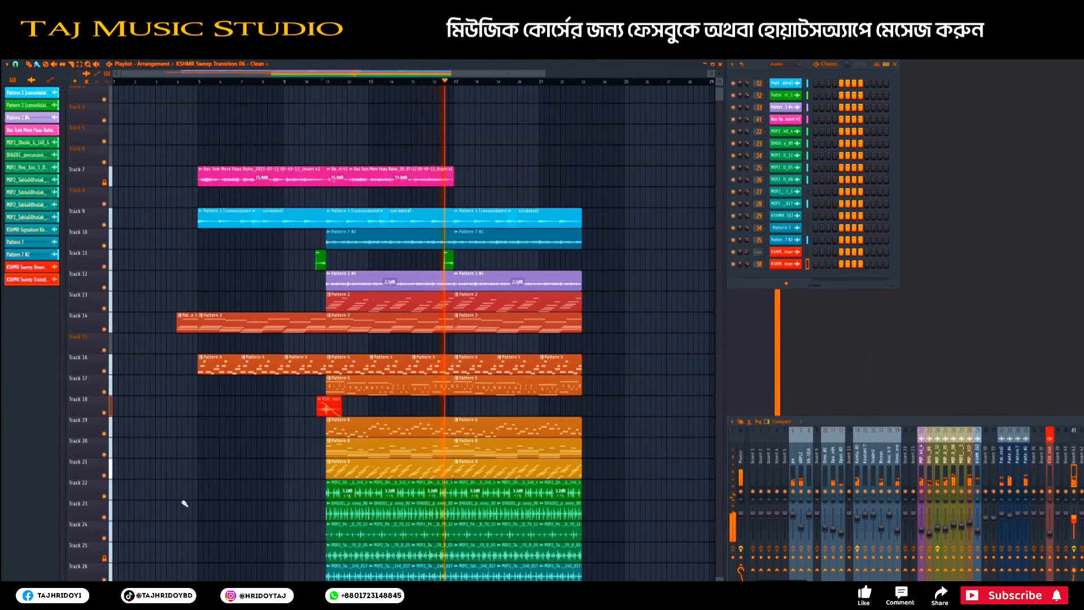
pyautogui.scroll(-3, 184, 503)
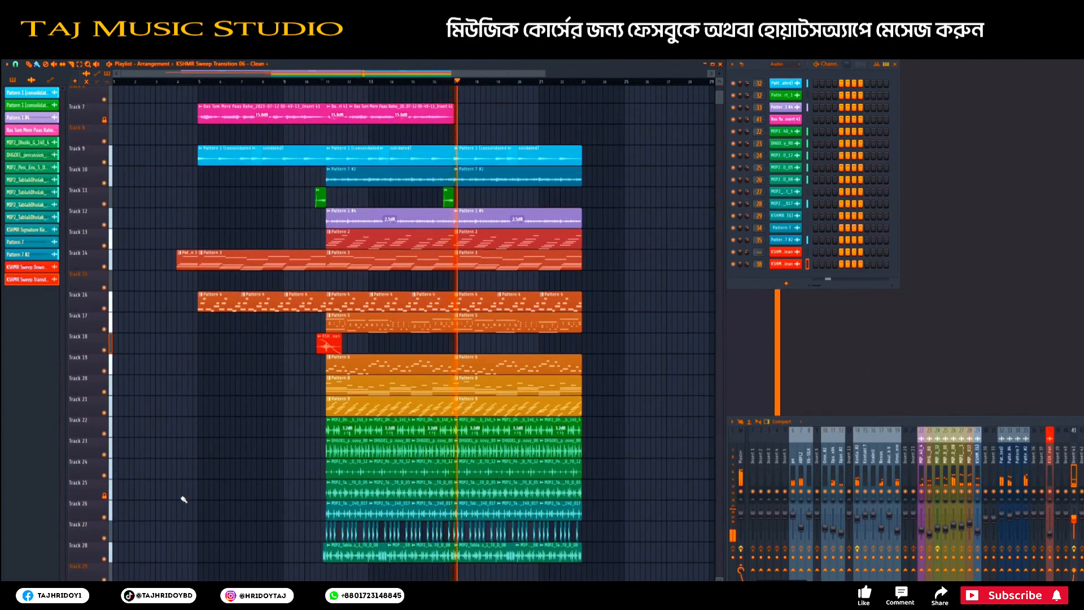